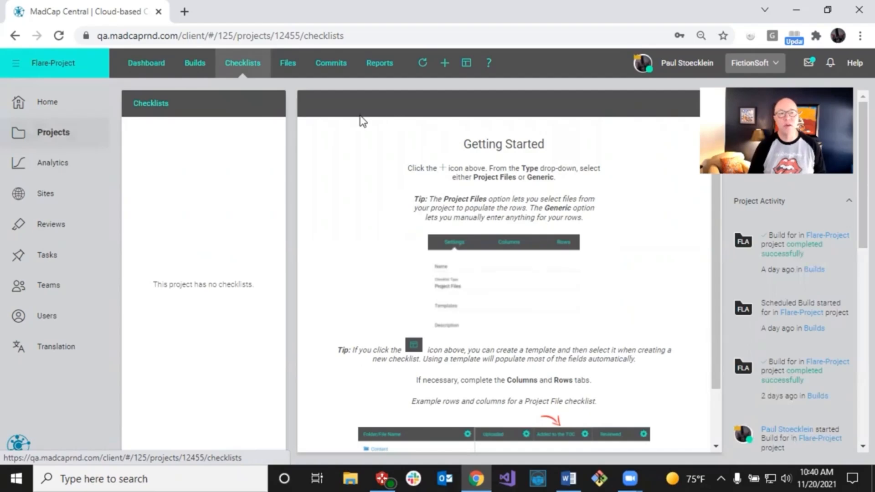
- Start a new checklist named Online Course and keep its type as Project Files
{"action": "left_click", "coordinate": [445, 64]}
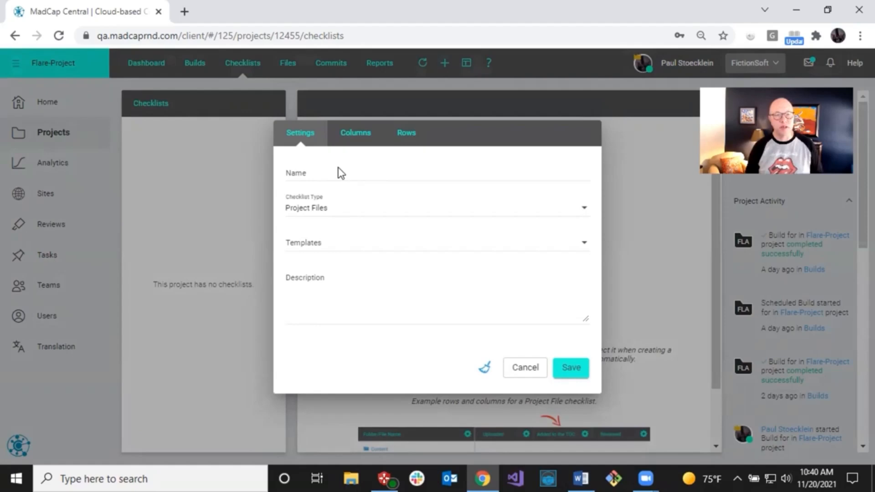
{"action": "left_click", "coordinate": [341, 173]}
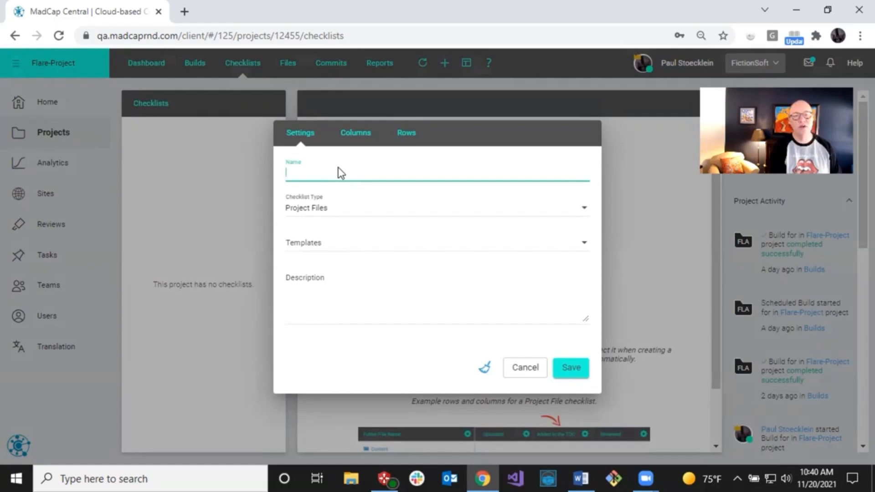
{"action": "type", "text": "Online Course"}
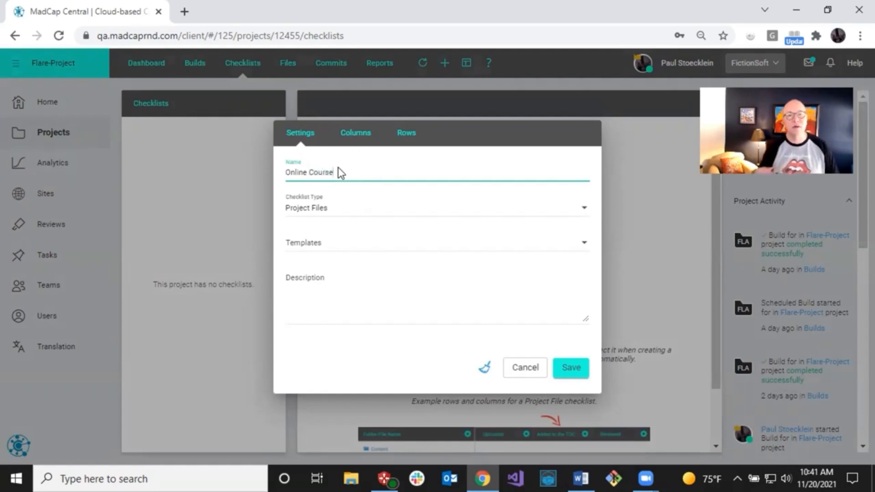
{"action": "left_click", "coordinate": [341, 209]}
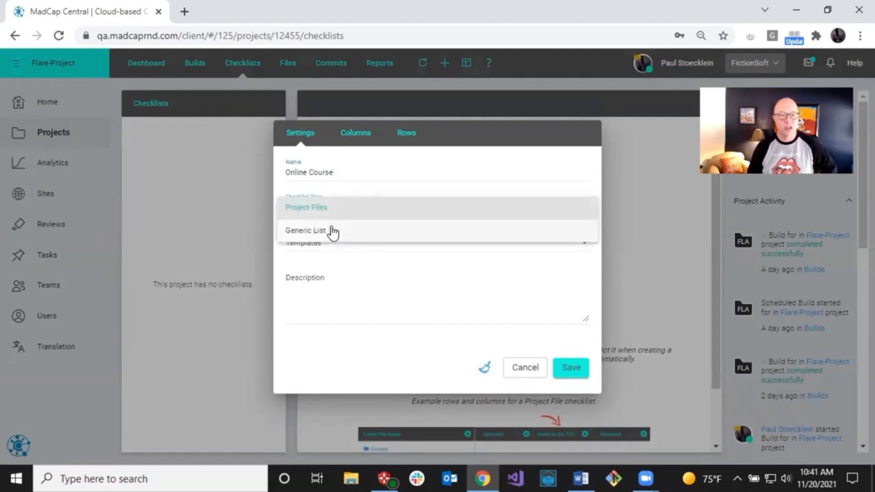
{"action": "left_click", "coordinate": [335, 185]}
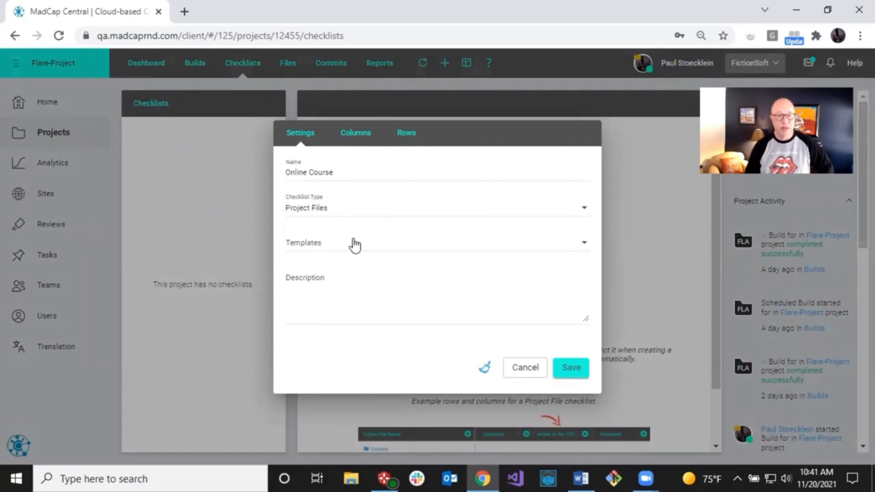
- Enter the checklist description "Checklist for my first online course."
{"action": "left_click", "coordinate": [324, 279]}
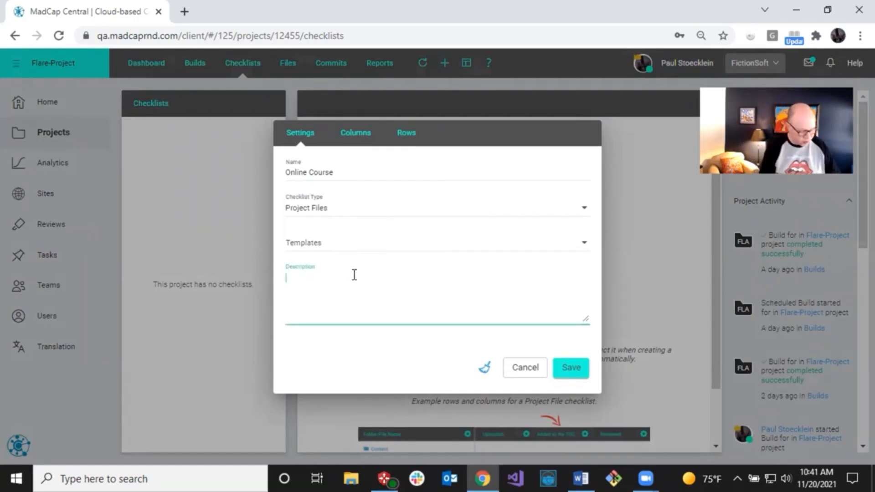
{"action": "type", "text": "Che"}
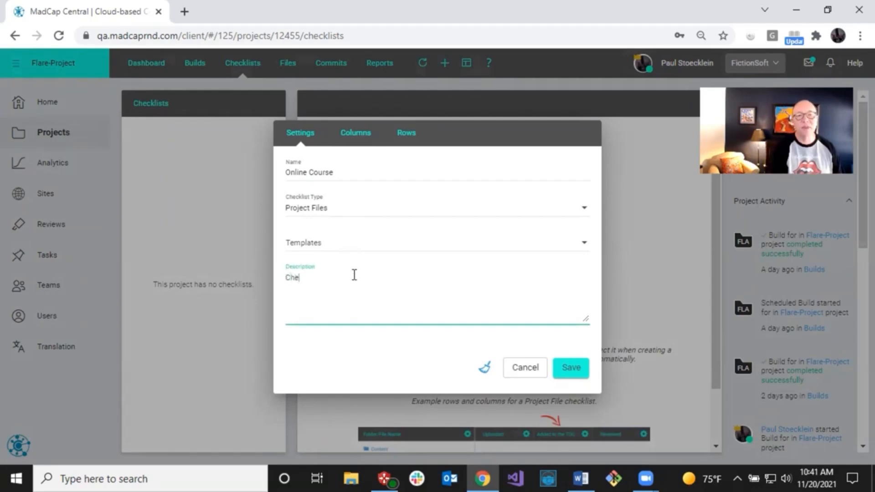
{"action": "type", "text": "cklist for m"}
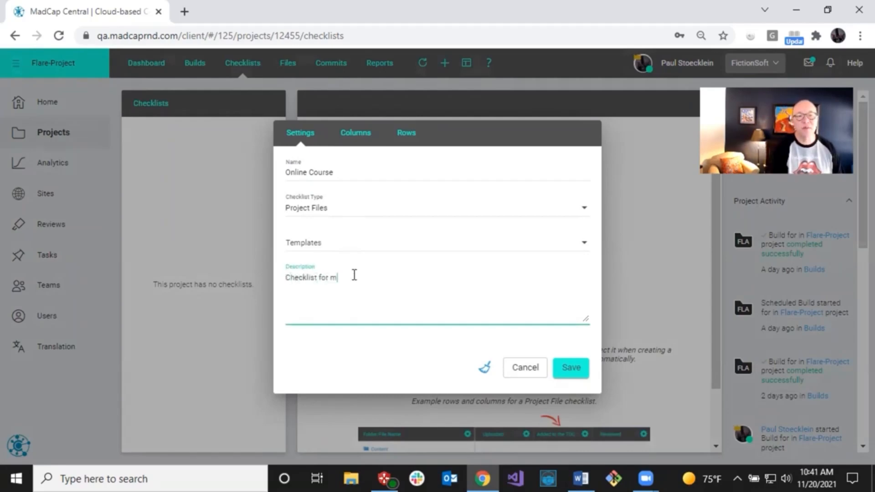
{"action": "type", "text": "y first online"}
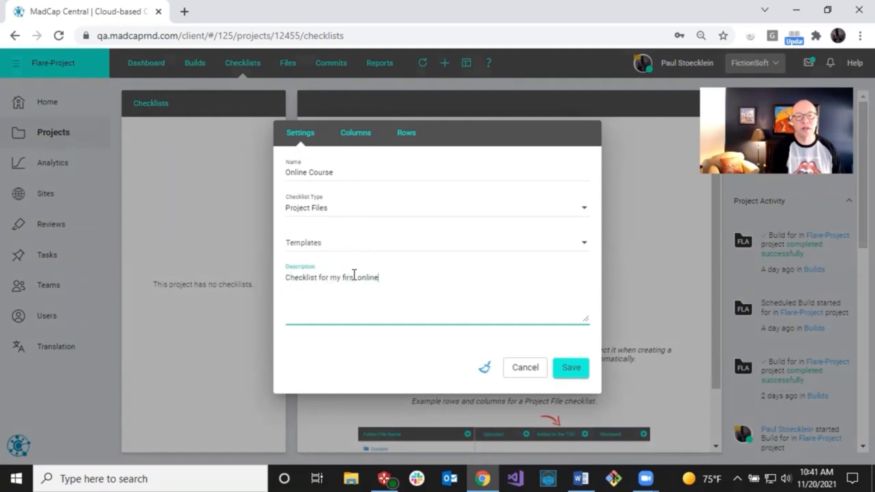
{"action": "type", "text": " course."}
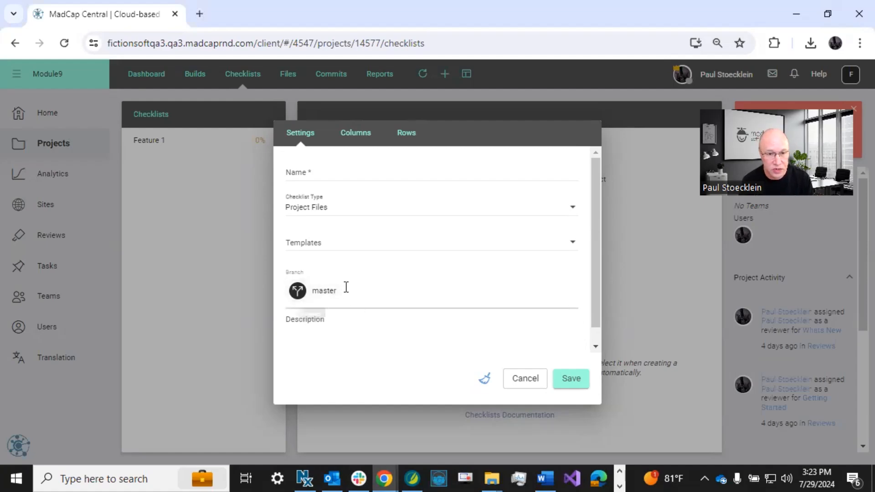
- Open the branch choices for the new checklist in the Module9 project and pick a branch
{"action": "left_click", "coordinate": [350, 288]}
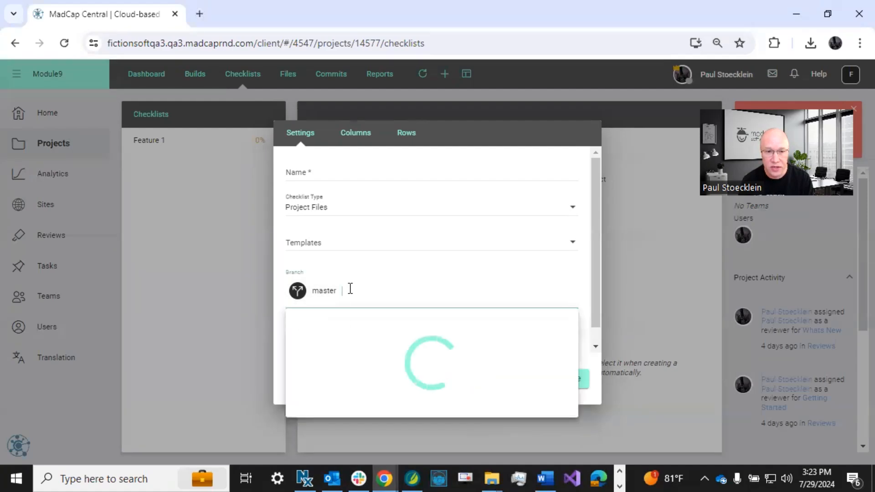
{"action": "left_click", "coordinate": [341, 326]}
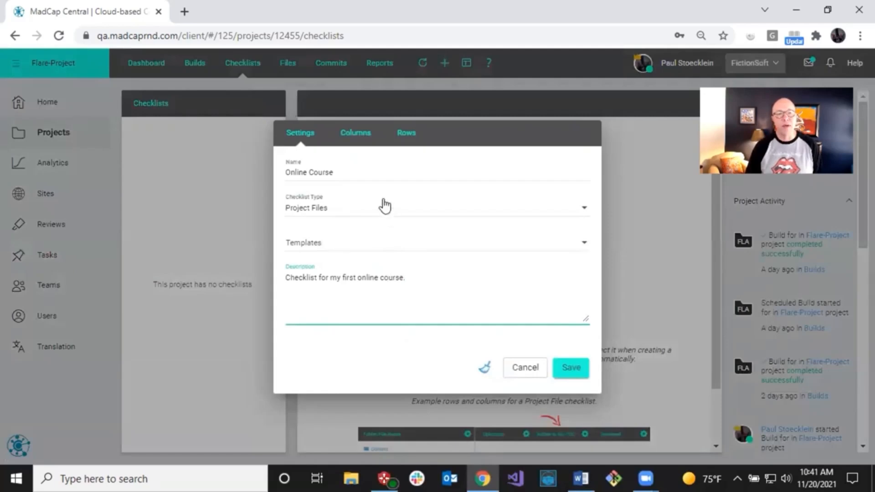
- Add the checklist columns Edit, Meta, Index, Search Filter Concept, Spell Check, Text Analysis, TOC, Micro Content, CSH ID and Reviewed
{"action": "left_click", "coordinate": [358, 137]}
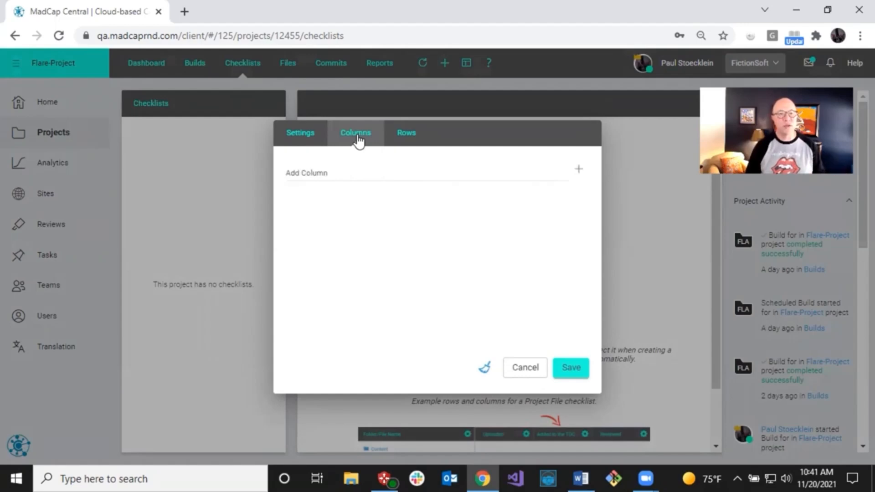
{"action": "left_click", "coordinate": [366, 172]}
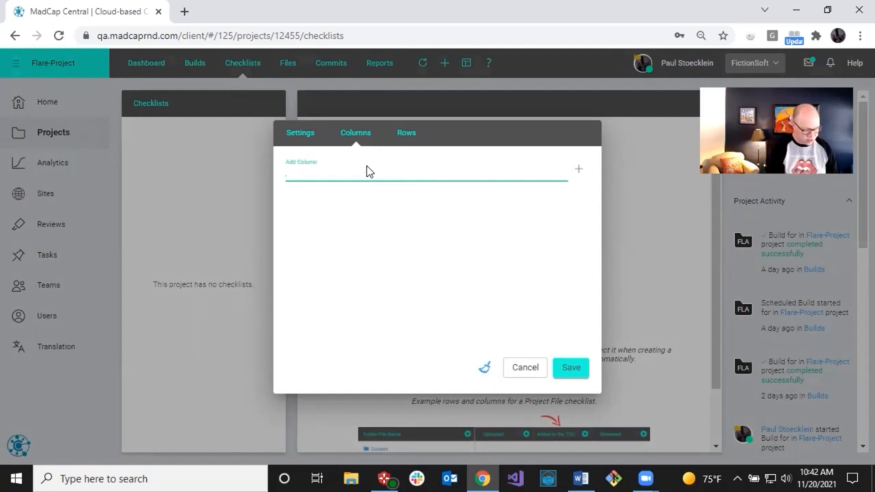
{"action": "type", "text": "Edit"}
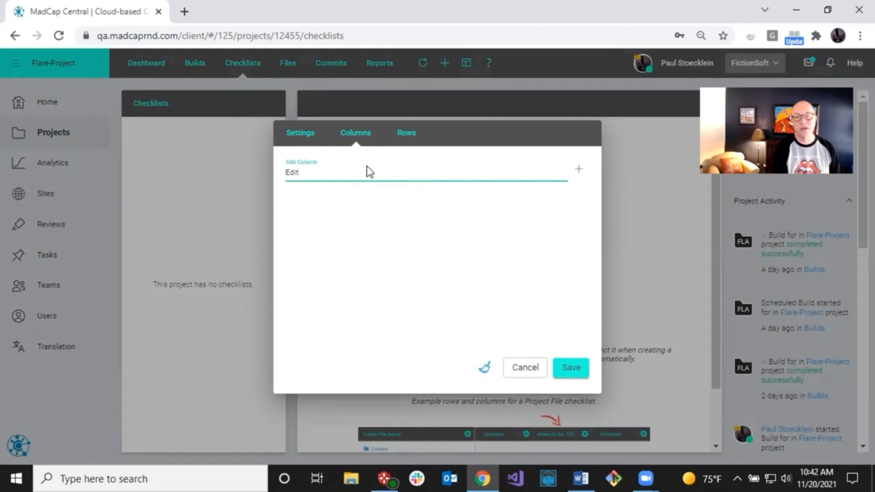
{"action": "key", "text": "Return"}
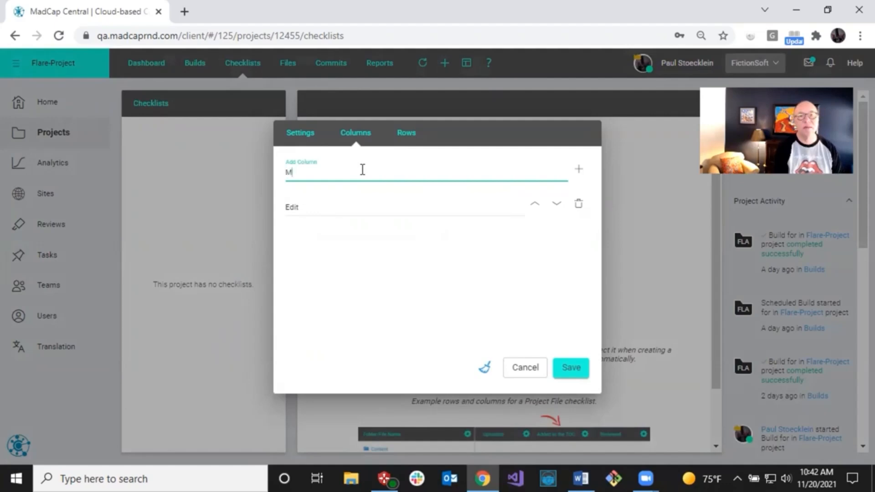
{"action": "key", "text": "Return"}
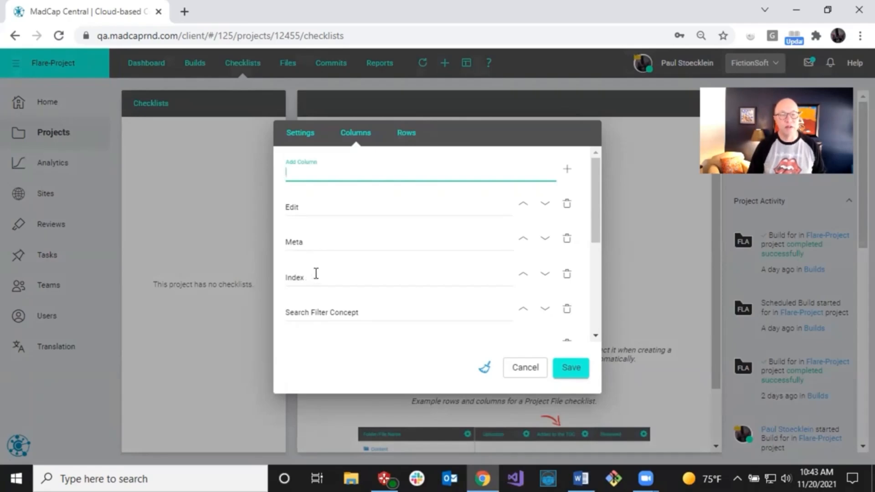
- Review the complete list of checklist columns, from Edit down to Reviewed
{"action": "scroll", "coordinate": [318, 274], "scroll_direction": "down", "scroll_amount": 1}
{"action": "scroll", "coordinate": [317, 274], "scroll_direction": "down", "scroll_amount": 1}
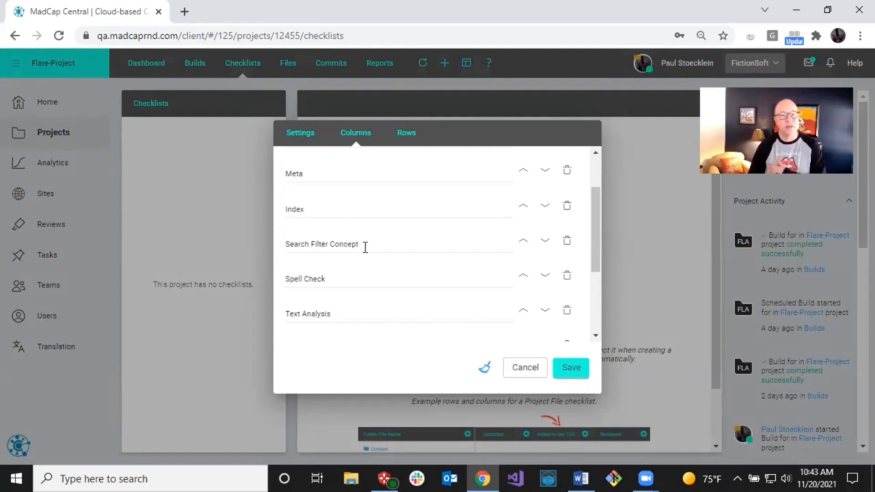
{"action": "scroll", "coordinate": [365, 247], "scroll_direction": "down", "scroll_amount": 2}
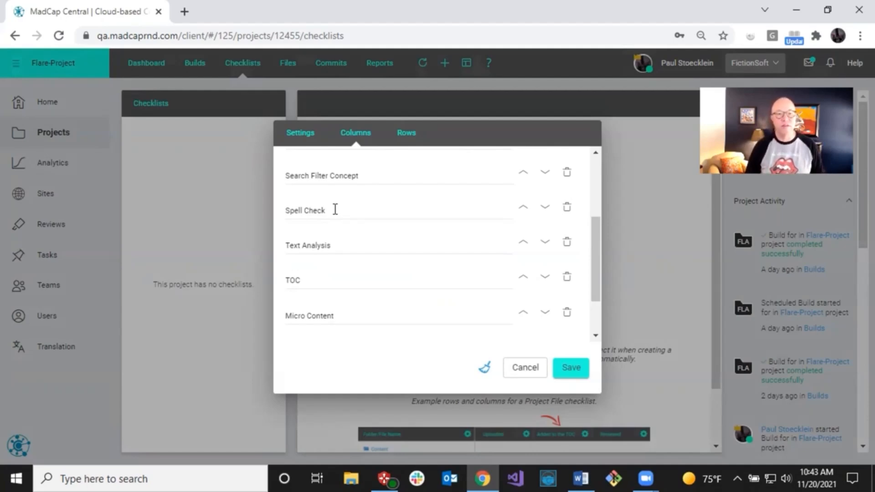
{"action": "scroll", "coordinate": [336, 244], "scroll_direction": "down", "scroll_amount": 2}
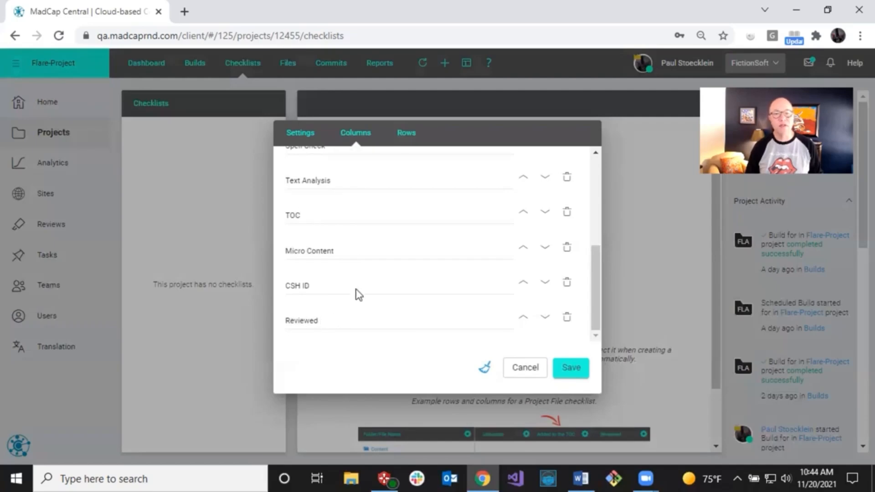
{"action": "scroll", "coordinate": [370, 270], "scroll_direction": "up", "scroll_amount": 5}
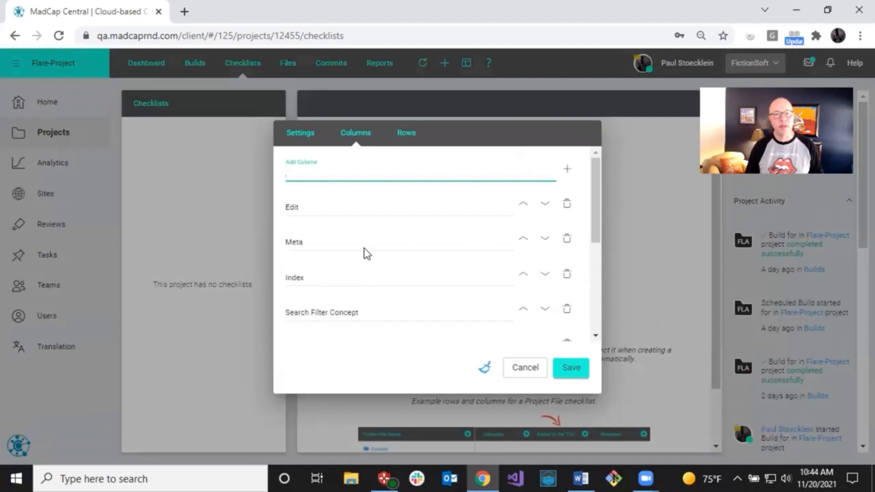
{"action": "scroll", "coordinate": [349, 223], "scroll_direction": "down", "scroll_amount": 2}
{"action": "scroll", "coordinate": [348, 224], "scroll_direction": "up", "scroll_amount": 2}
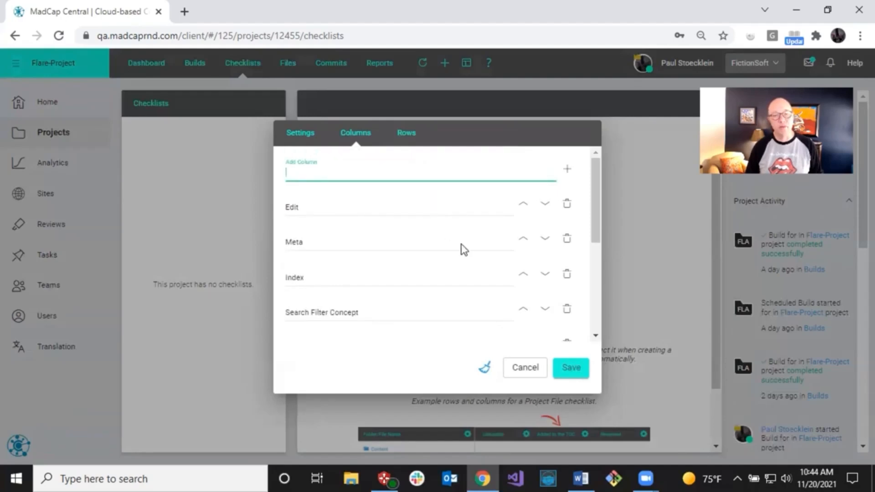
- Exclude Content, Project, .gitignore and Flare-Project.flprj from the checklist rows
{"action": "left_click", "coordinate": [406, 139]}
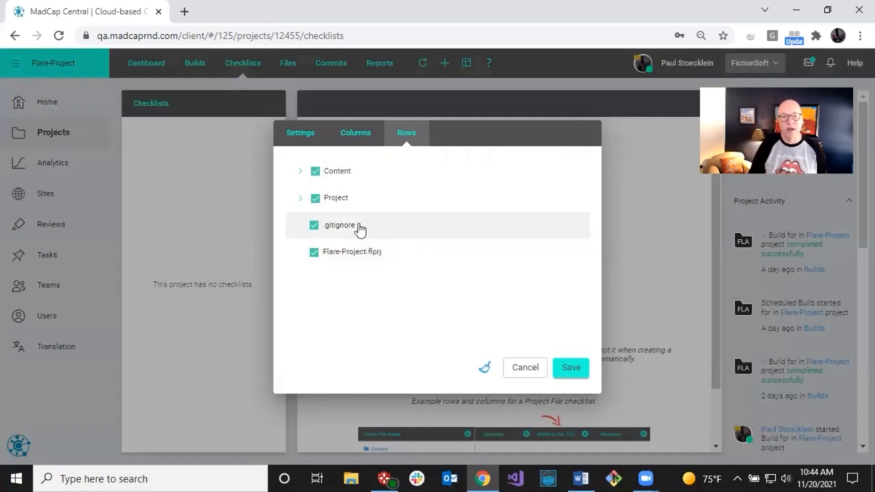
{"action": "left_click", "coordinate": [315, 172]}
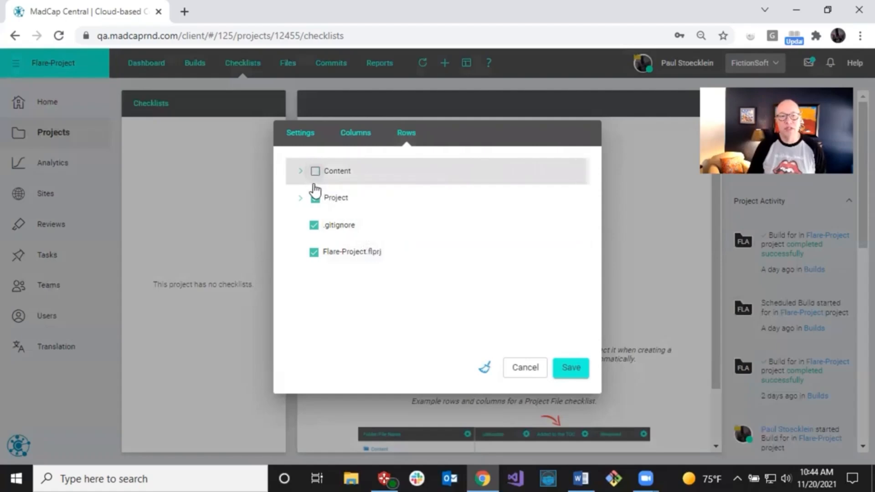
{"action": "left_click", "coordinate": [315, 198]}
{"action": "left_click", "coordinate": [314, 226]}
{"action": "left_click", "coordinate": [314, 252]}
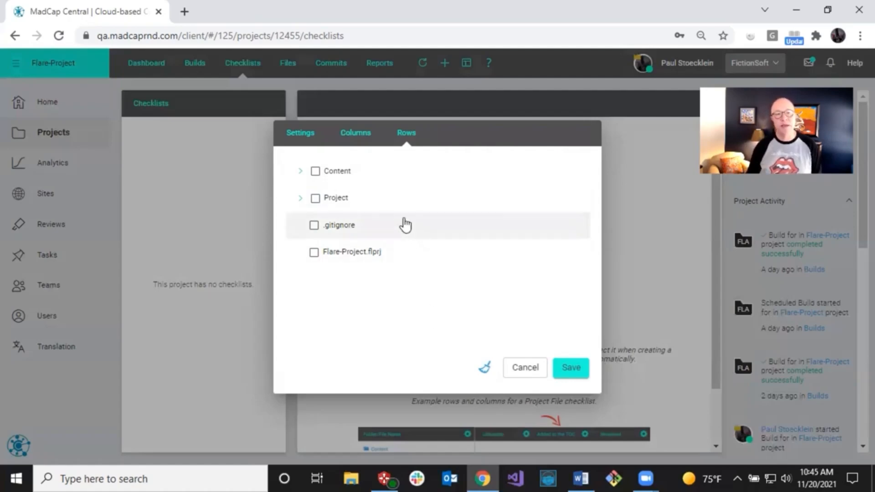
- Include all files of the Course-Content folder inside Content as checklist rows
{"action": "left_click", "coordinate": [300, 172]}
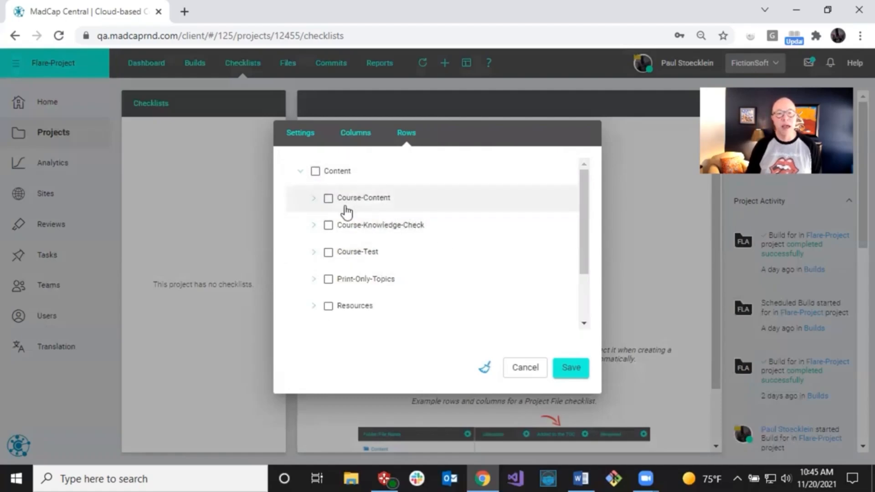
{"action": "left_click", "coordinate": [315, 200]}
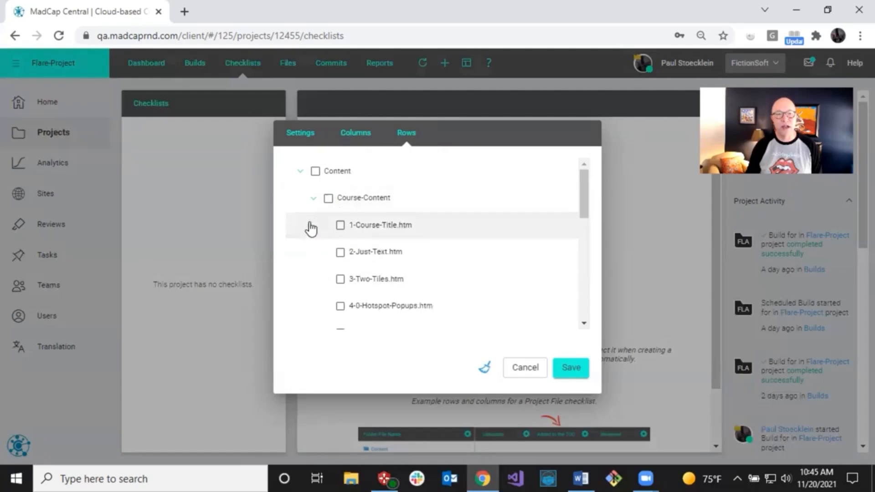
{"action": "left_click", "coordinate": [329, 199]}
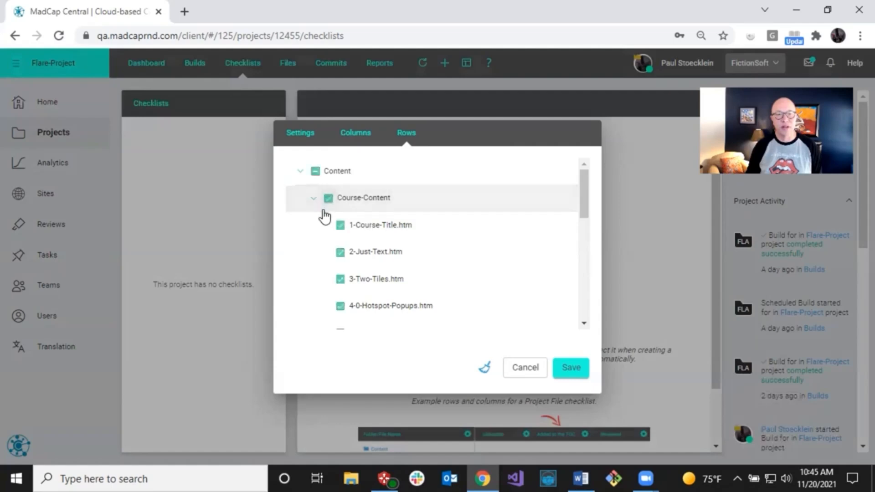
{"action": "left_click", "coordinate": [314, 200]}
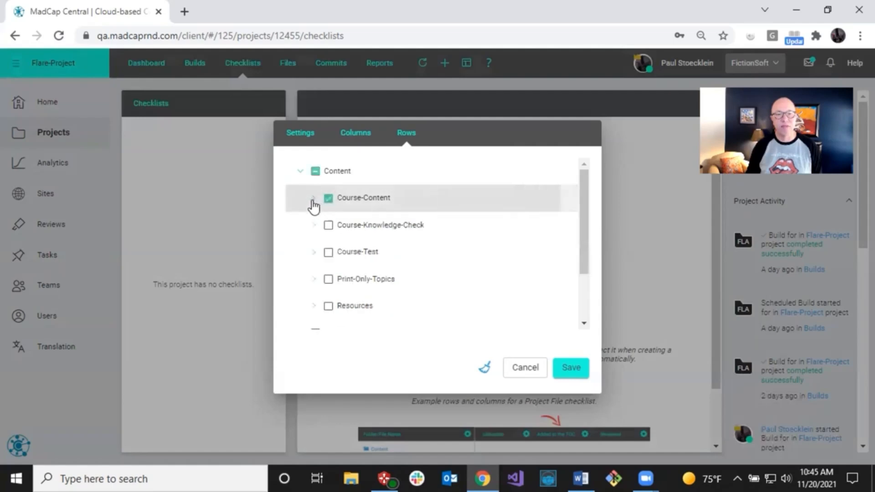
- Include First-Knowledge-Check.htm and The-End.htm from the Course-Knowledge-Check folder as checklist rows
{"action": "left_click", "coordinate": [313, 226]}
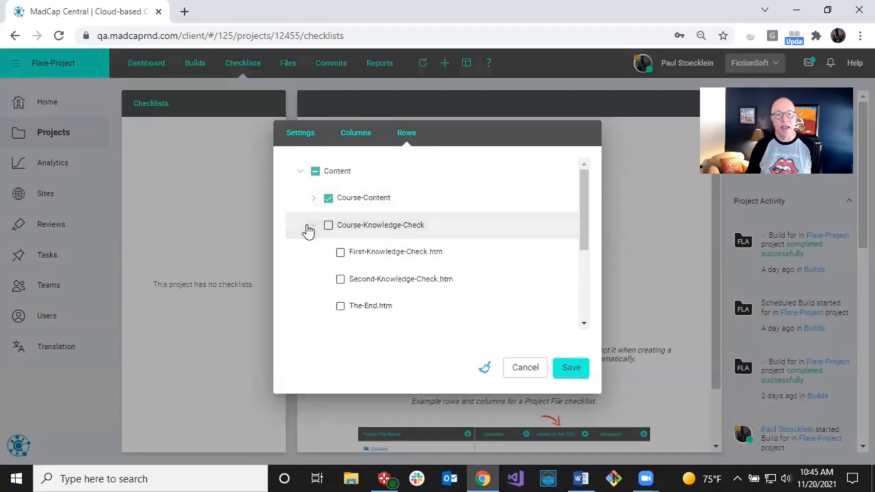
{"action": "left_click", "coordinate": [340, 252]}
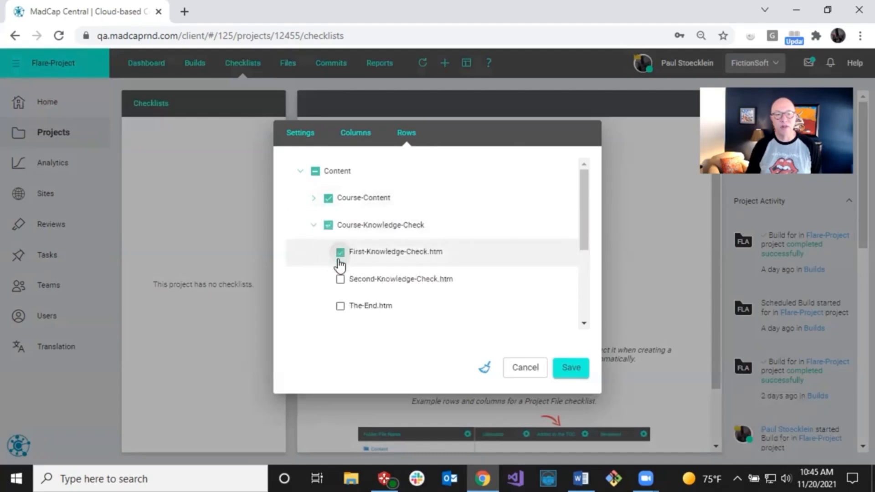
{"action": "left_click", "coordinate": [342, 305]}
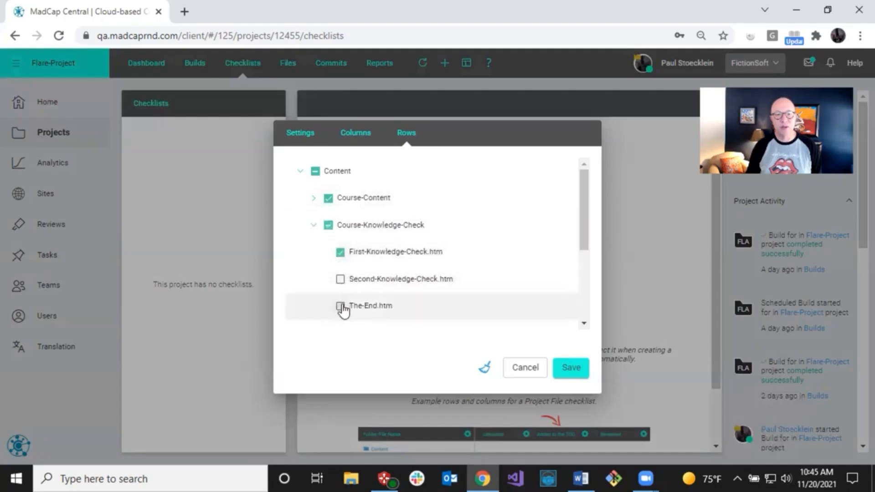
{"action": "left_click", "coordinate": [314, 225]}
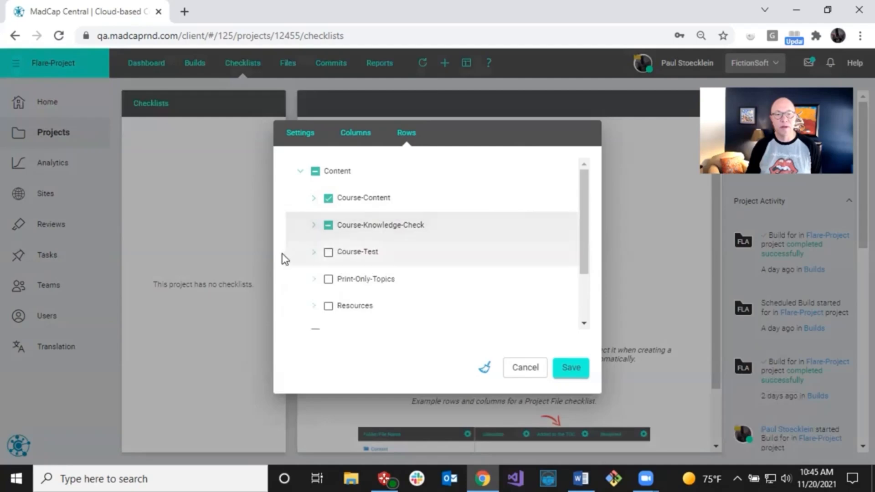
- Include Austin-Test-Intro.htm, Question1.htm, Question2.htm and Question3.htm from the Course-Test folder as checklist rows and save the checklist
{"action": "left_click", "coordinate": [315, 252]}
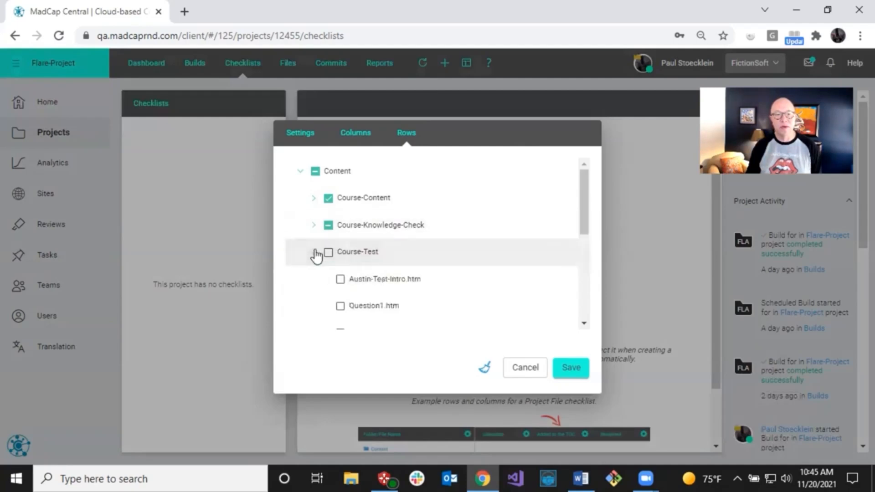
{"action": "left_click", "coordinate": [341, 280]}
{"action": "scroll", "coordinate": [348, 292], "scroll_direction": "down", "scroll_amount": 2}
{"action": "left_click", "coordinate": [340, 238]}
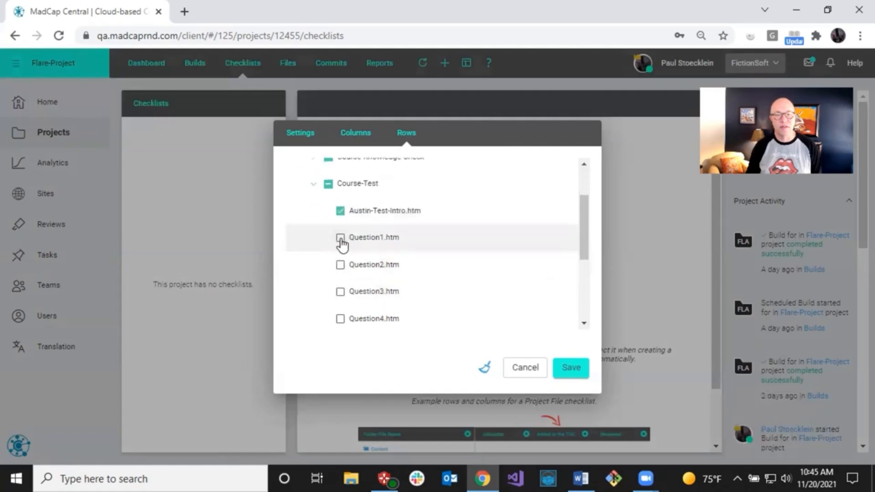
{"action": "left_click", "coordinate": [340, 265]}
{"action": "left_click", "coordinate": [341, 292]}
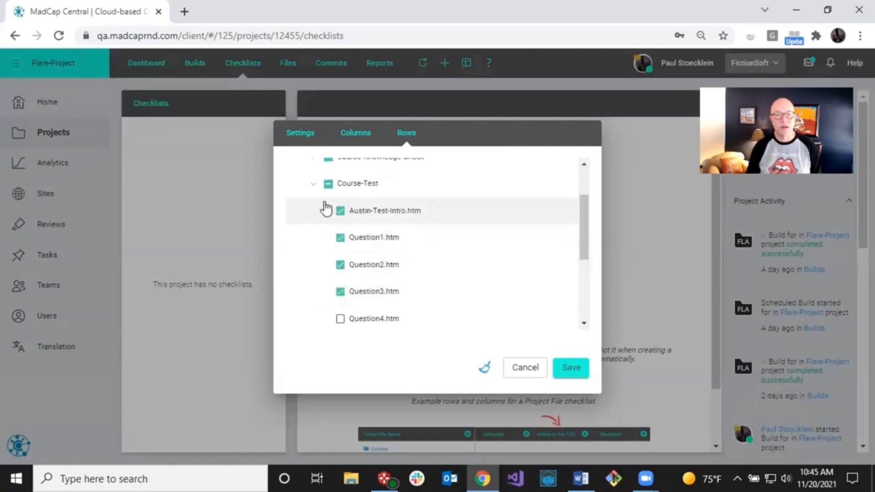
{"action": "left_click", "coordinate": [313, 183]}
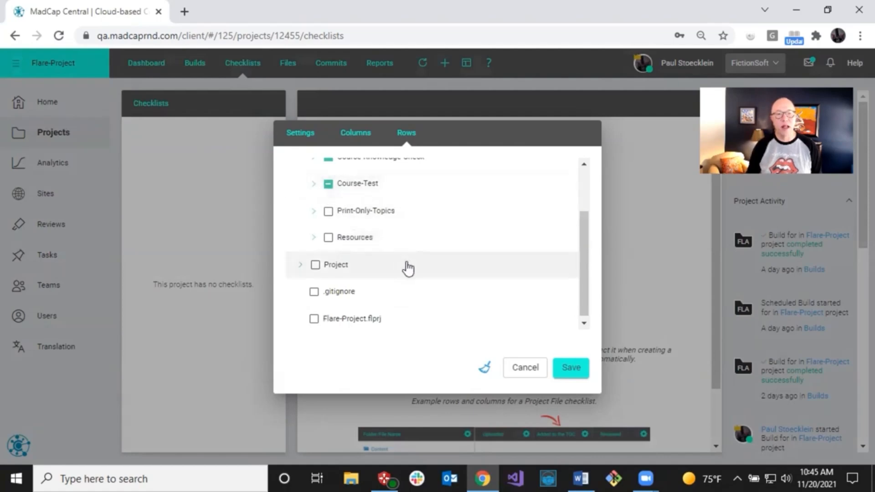
{"action": "scroll", "coordinate": [408, 269], "scroll_direction": "up", "scroll_amount": 2}
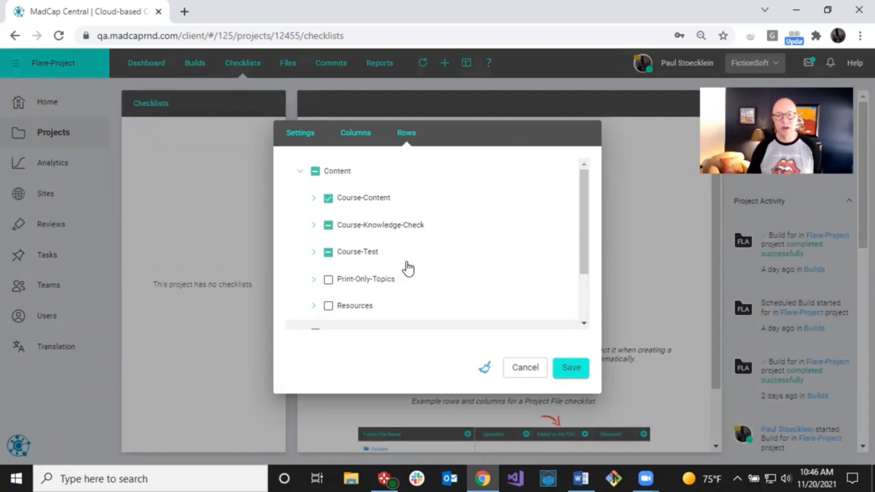
{"action": "left_click", "coordinate": [570, 367]}
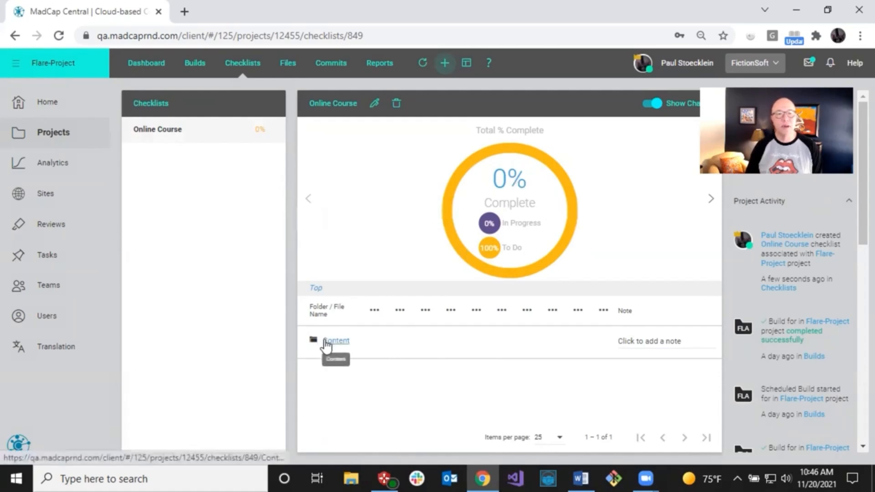
- Open the Course-Content folder inside Content in the Online Course checklist and look through its file rows
{"action": "left_click", "coordinate": [327, 343]}
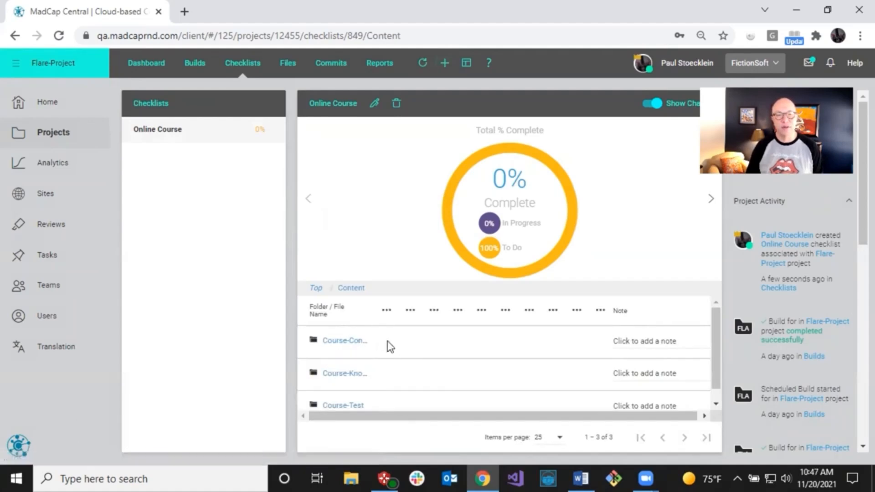
{"action": "scroll", "coordinate": [390, 347], "scroll_direction": "down", "scroll_amount": 1}
{"action": "scroll", "coordinate": [390, 346], "scroll_direction": "up", "scroll_amount": 1}
{"action": "left_click", "coordinate": [340, 339]}
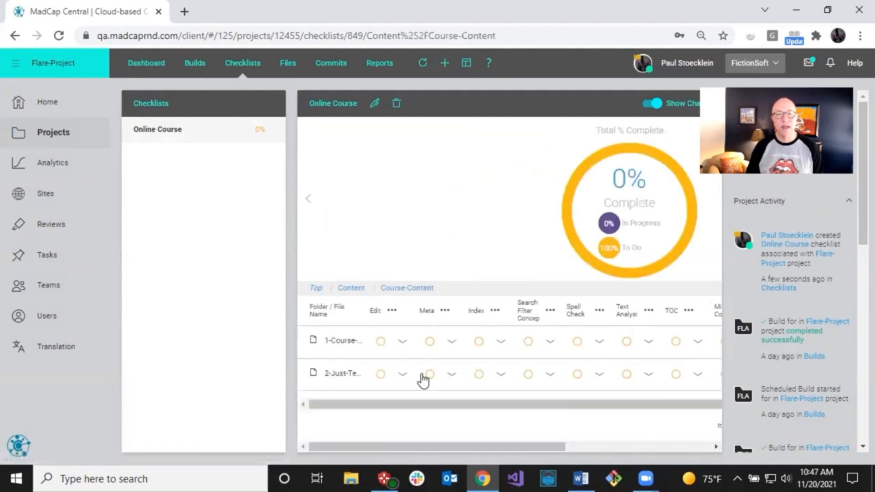
{"action": "scroll", "coordinate": [446, 383], "scroll_direction": "down", "scroll_amount": 5}
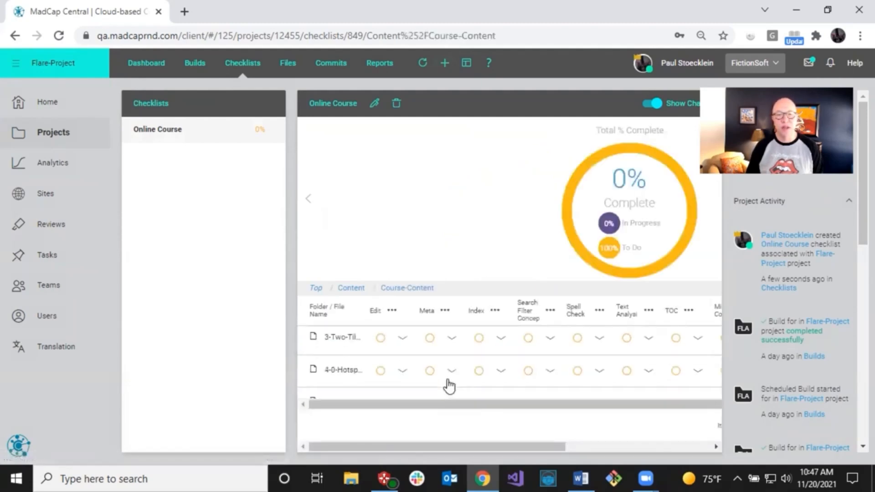
{"action": "scroll", "coordinate": [447, 384], "scroll_direction": "up", "scroll_amount": 5}
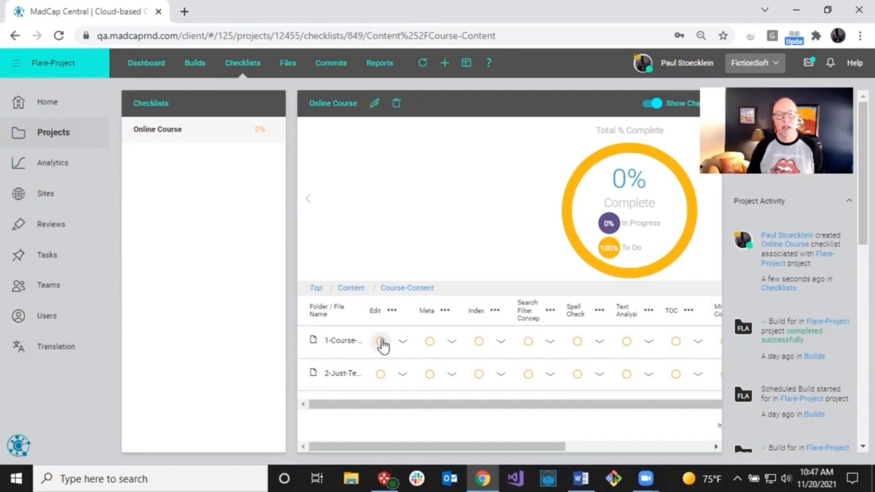
- Cycle the first Course-Content file's Edit status through In Progress, Complete and N/A back to To Do
{"action": "left_click", "coordinate": [380, 343]}
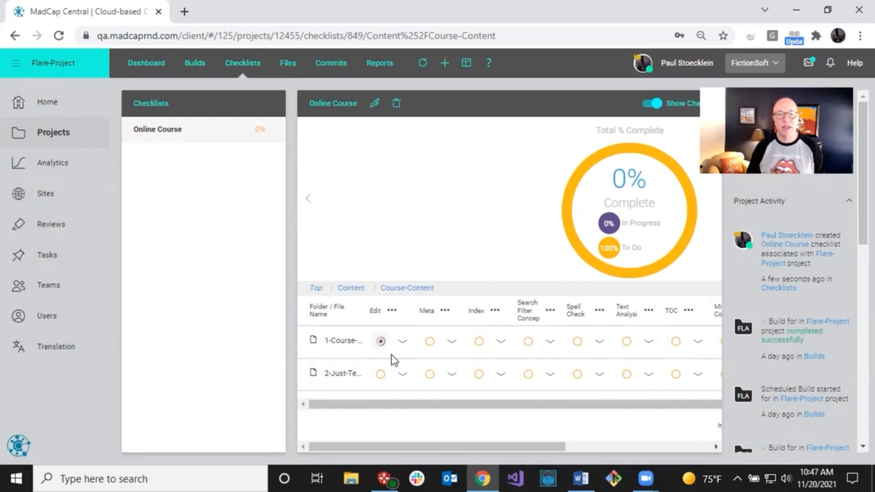
{"action": "left_click", "coordinate": [383, 346]}
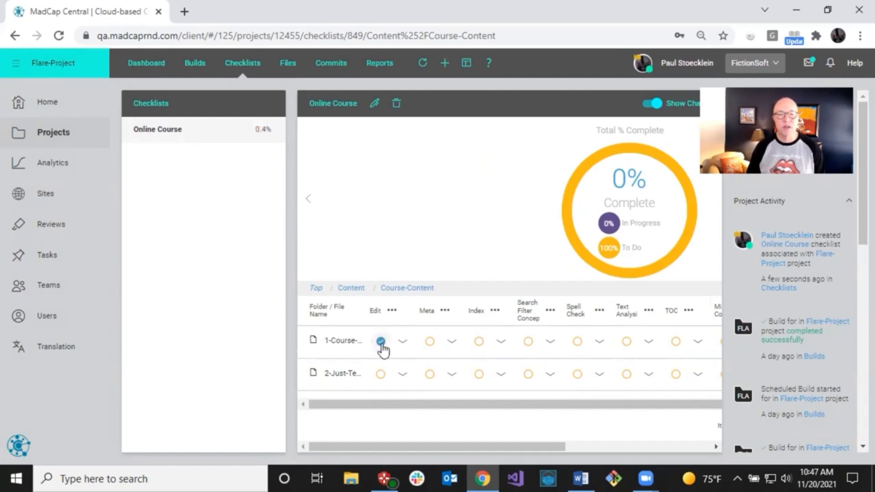
{"action": "left_click", "coordinate": [381, 345]}
{"action": "left_click", "coordinate": [382, 349]}
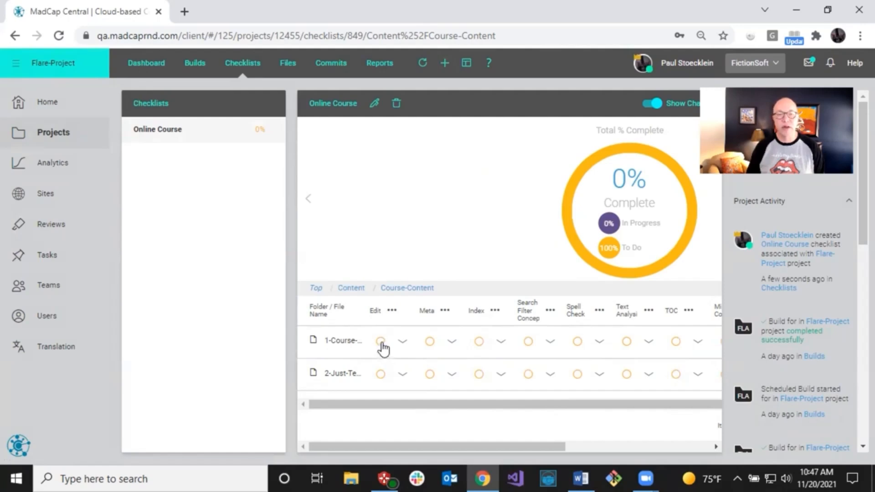
{"action": "left_click", "coordinate": [382, 345]}
{"action": "left_click", "coordinate": [381, 343]}
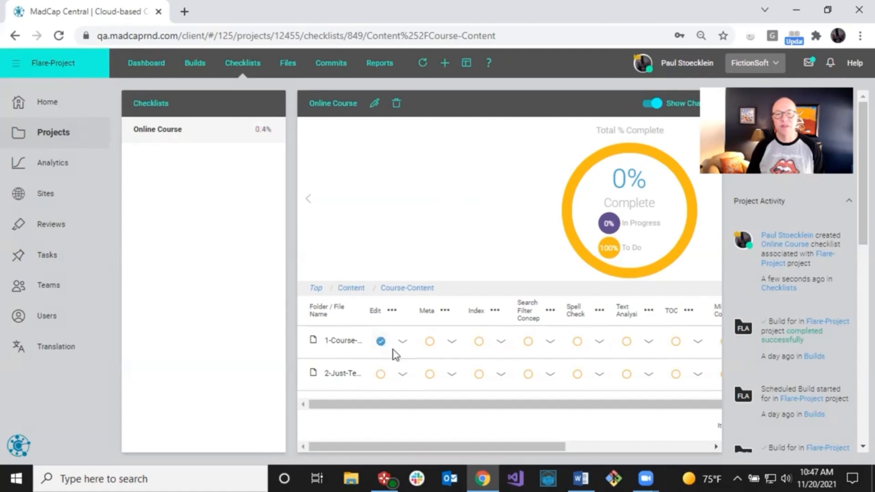
{"action": "left_click", "coordinate": [381, 343]}
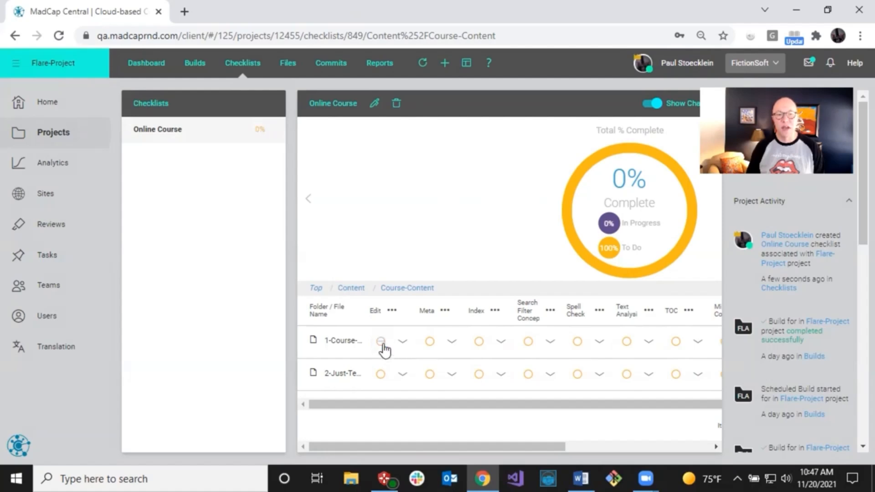
{"action": "left_click", "coordinate": [382, 343]}
- Set the Edit status to Complete for the first Course-Content file, then for all files on the current page
{"action": "left_click", "coordinate": [404, 343]}
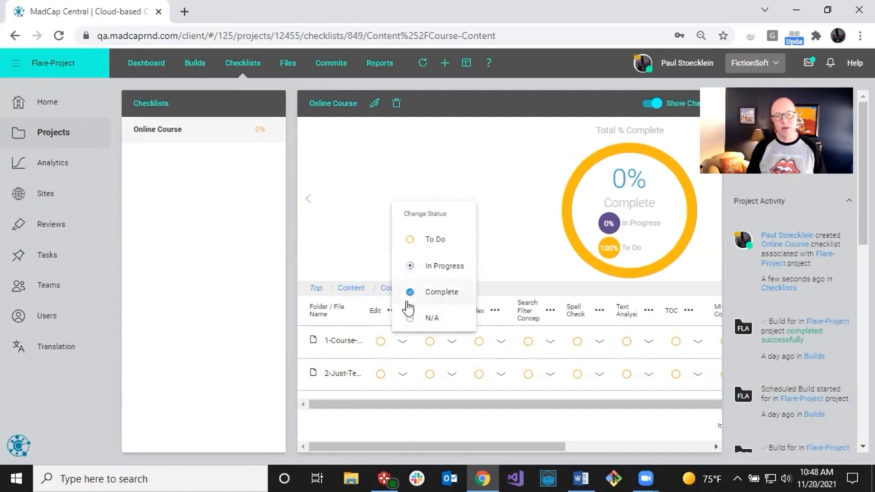
{"action": "left_click", "coordinate": [439, 299]}
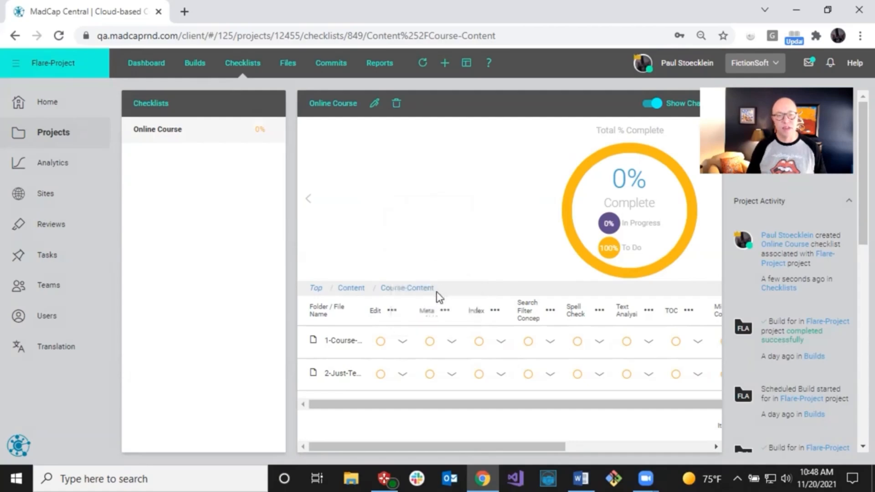
{"action": "left_click", "coordinate": [393, 312]}
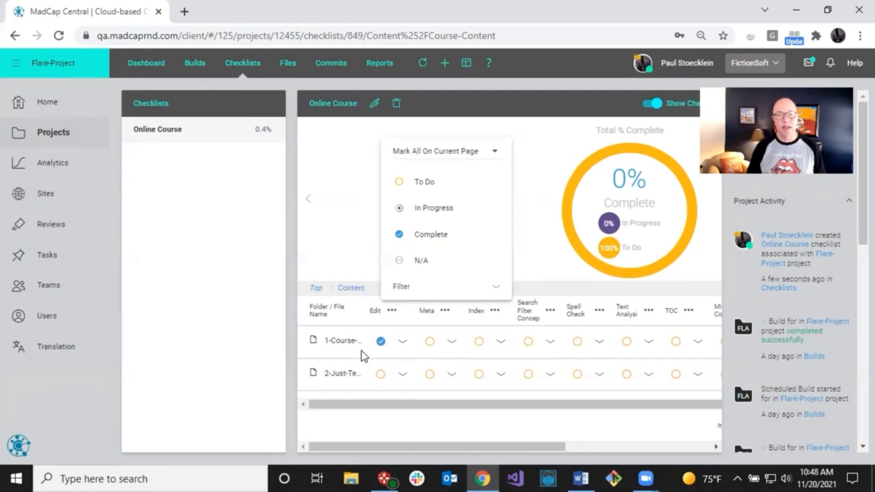
{"action": "left_click", "coordinate": [424, 236]}
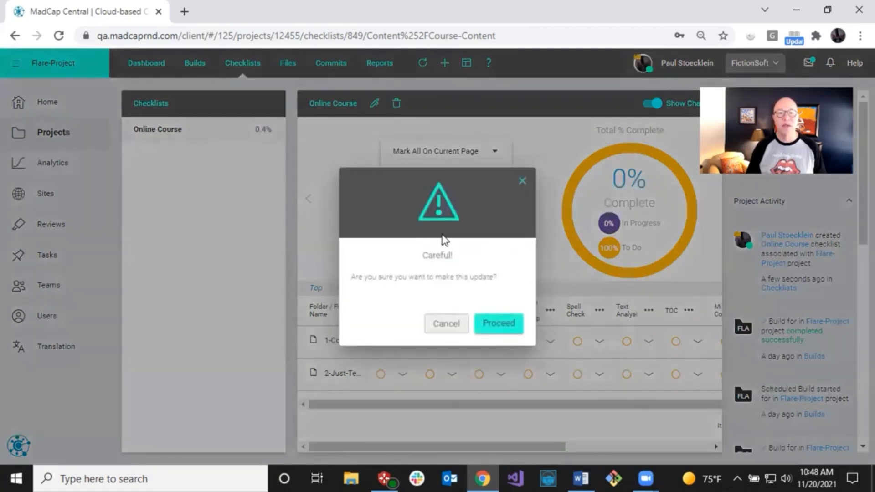
{"action": "left_click", "coordinate": [497, 324]}
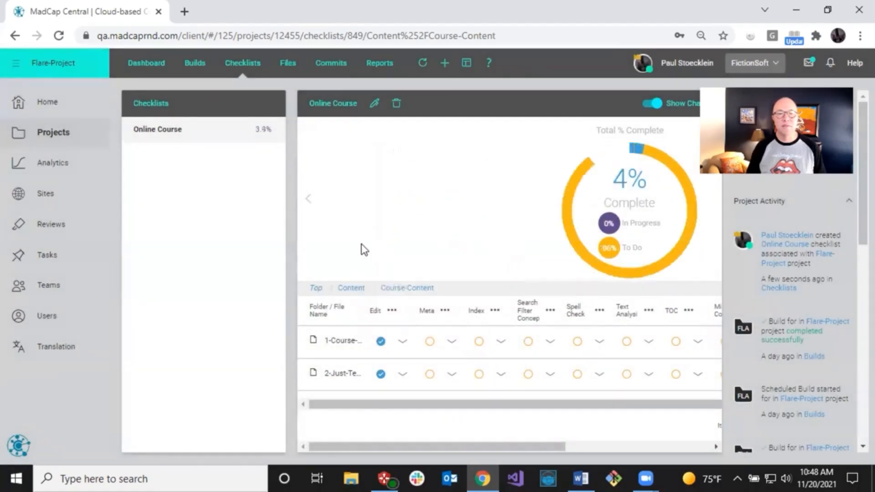
{"action": "scroll", "coordinate": [397, 337], "scroll_direction": "down", "scroll_amount": 4}
{"action": "scroll", "coordinate": [401, 340], "scroll_direction": "down", "scroll_amount": 1}
{"action": "scroll", "coordinate": [395, 334], "scroll_direction": "up", "scroll_amount": 5}
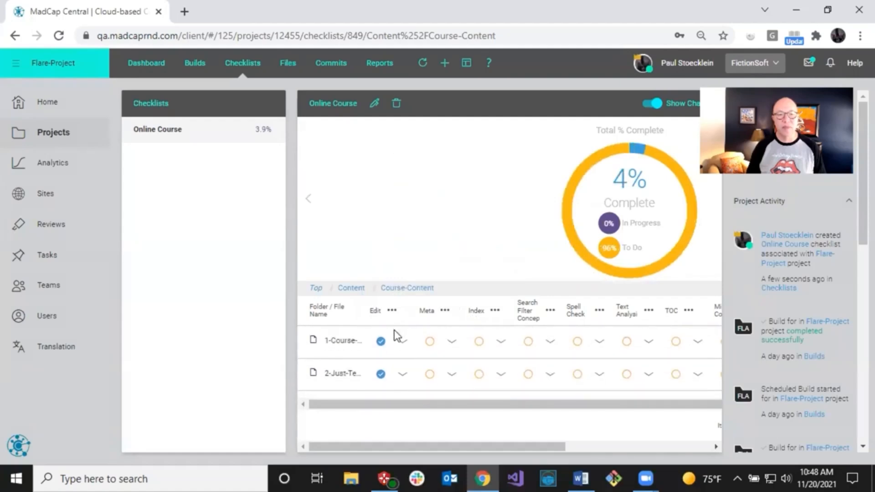
- Set the first file's Meta status to In Progress and add the note "update images" to its row
{"action": "left_click", "coordinate": [430, 343]}
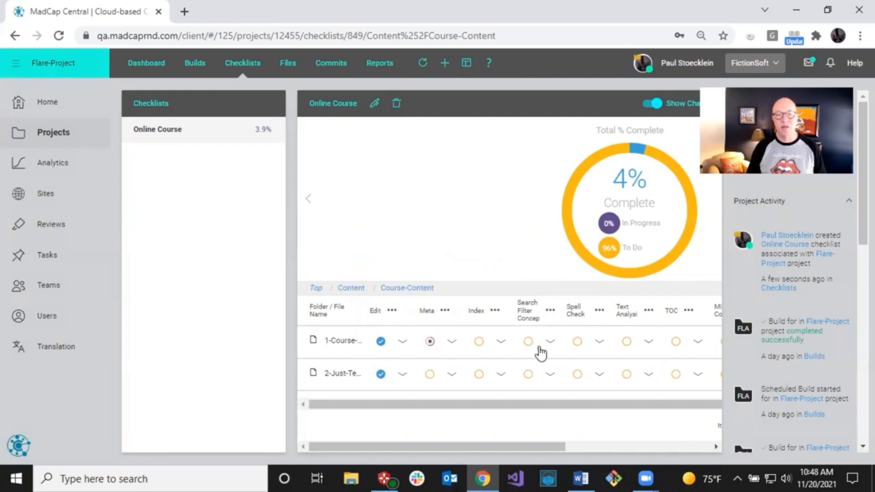
{"action": "left_click_drag", "start_coordinate": [554, 444], "coordinate": [699, 462]}
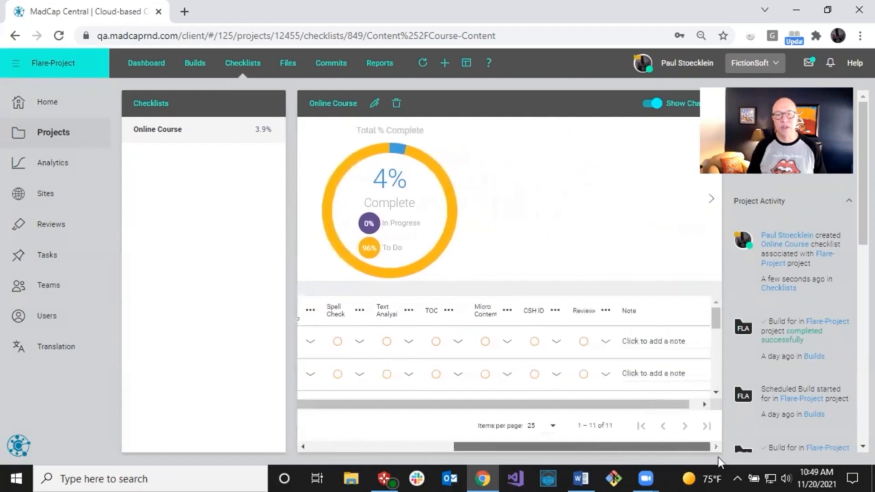
{"action": "left_click", "coordinate": [642, 341]}
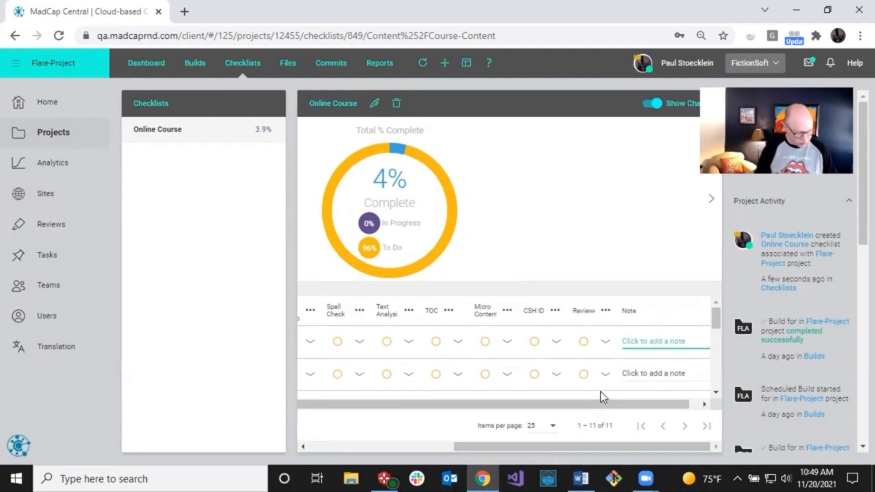
{"action": "type", "text": "update images"}
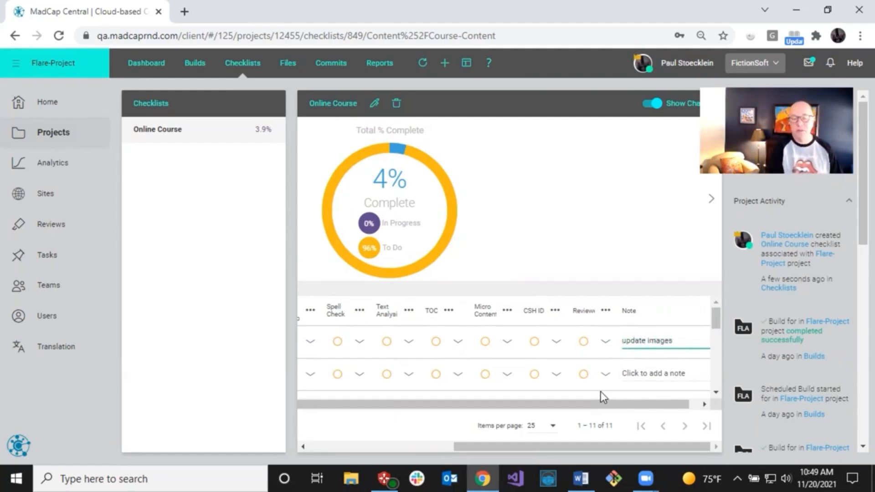
{"action": "left_click", "coordinate": [597, 282]}
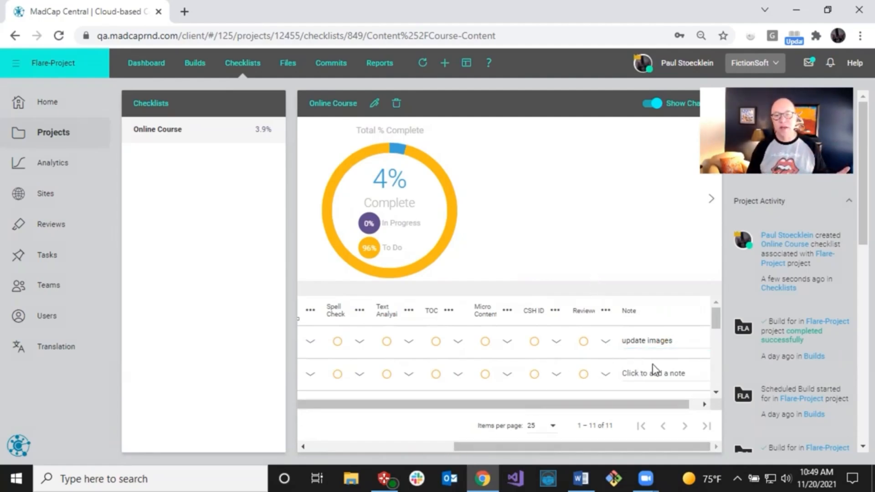
- View the Checklist Item % Complete chart, examine its Edit bar, and return to the Total % Complete chart
{"action": "left_click", "coordinate": [411, 442]}
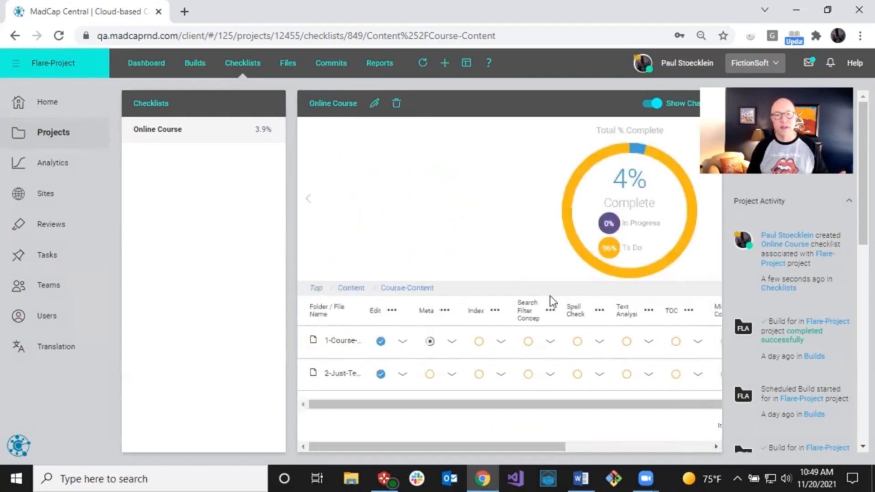
{"action": "left_click_drag", "start_coordinate": [431, 445], "coordinate": [577, 441]}
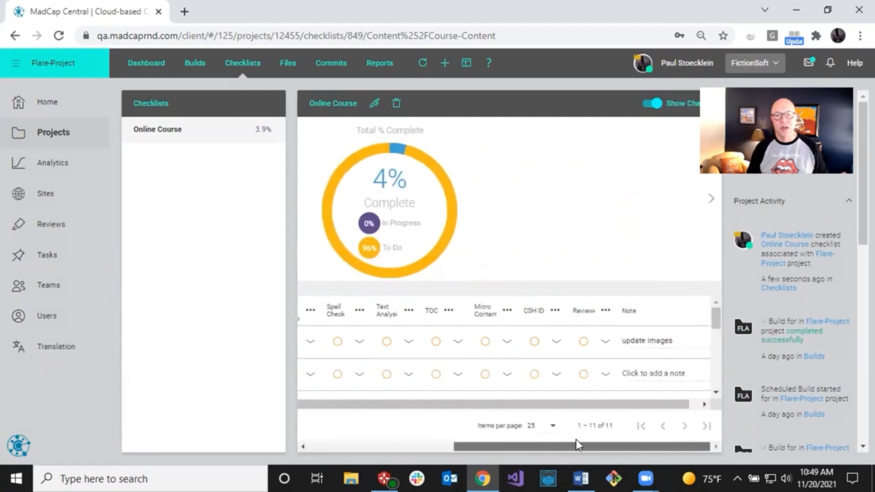
{"action": "left_click", "coordinate": [711, 205]}
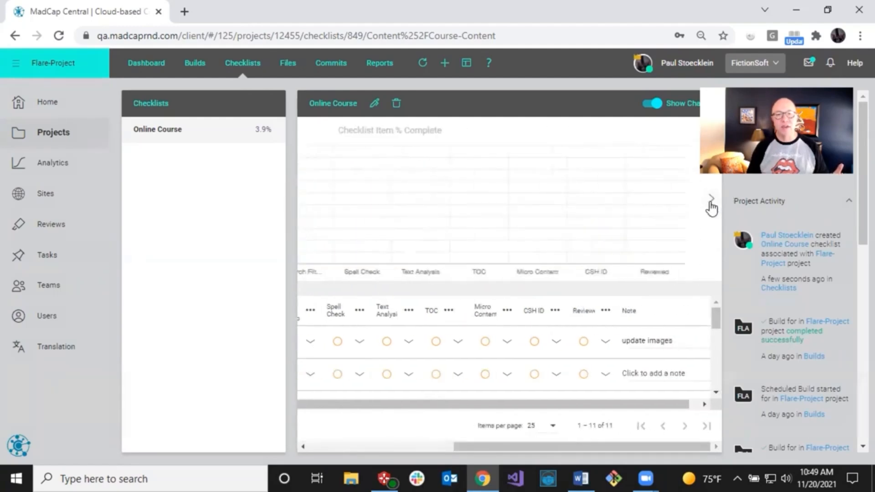
{"action": "left_click_drag", "start_coordinate": [463, 446], "coordinate": [308, 443]}
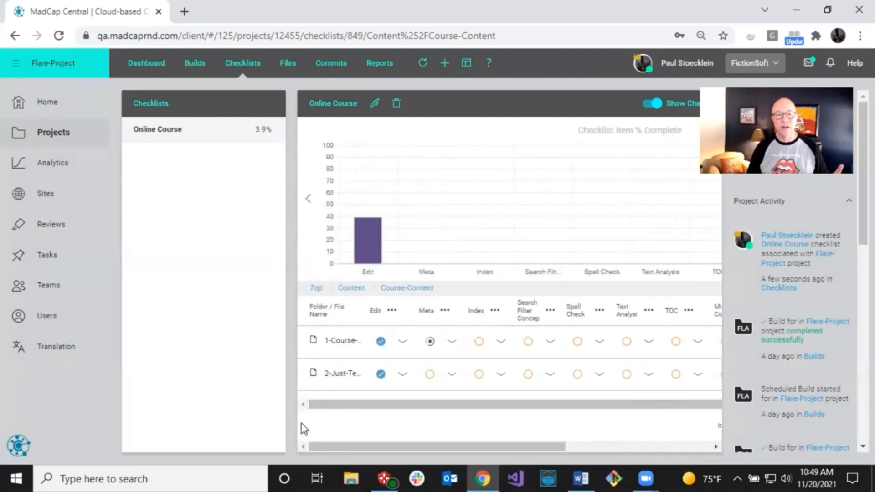
{"action": "mouse_move", "coordinate": [366, 227]}
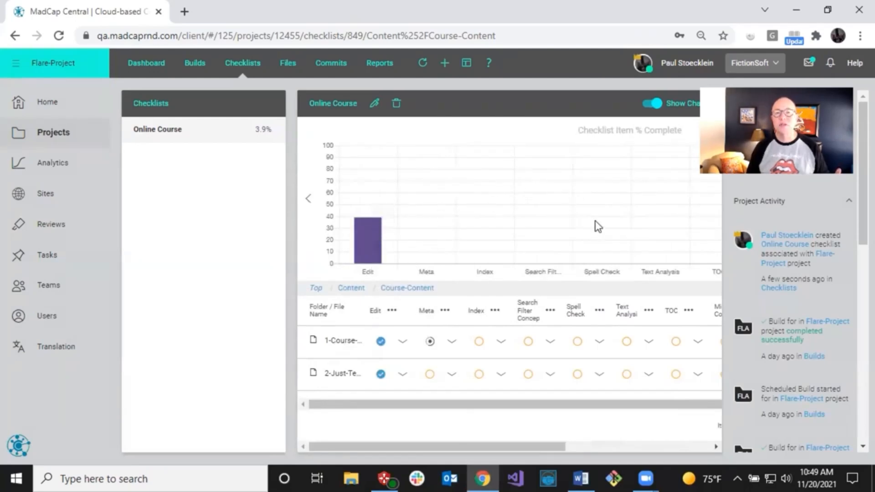
{"action": "left_click", "coordinate": [309, 201]}
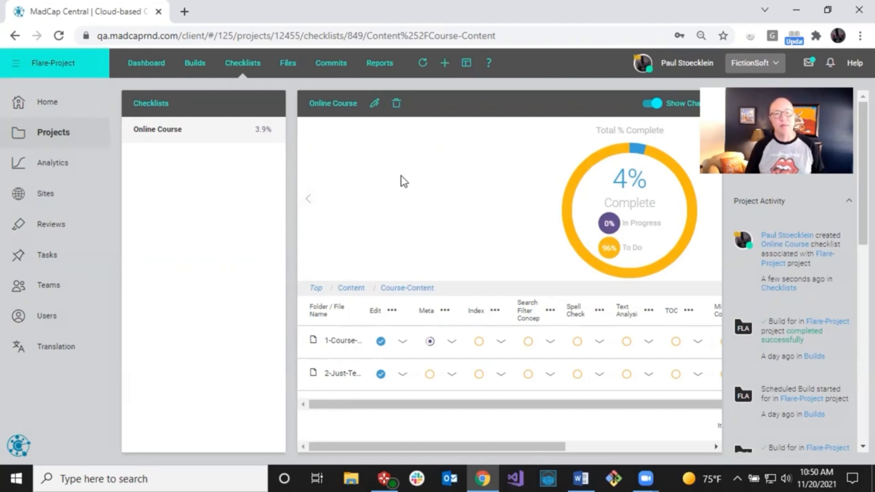
- Edit the Online Course checklist's rows to include another item from the Content folder and save the checklist
{"action": "left_click", "coordinate": [375, 105]}
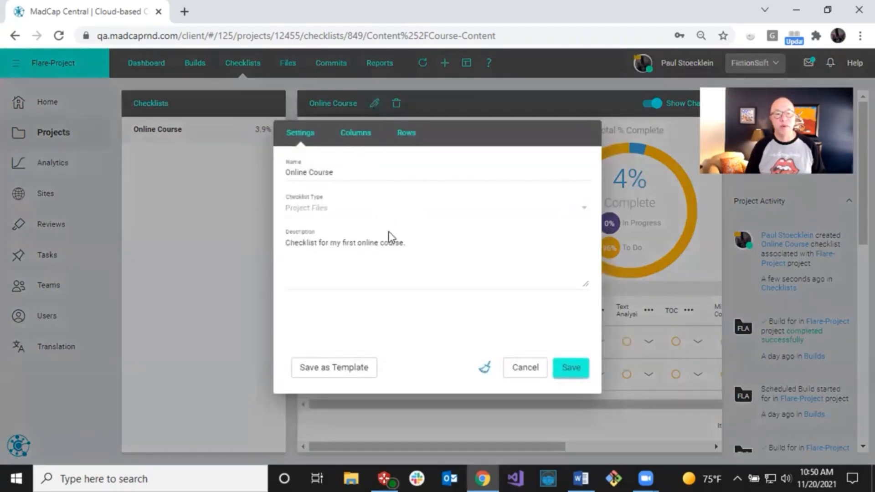
{"action": "left_click", "coordinate": [405, 137]}
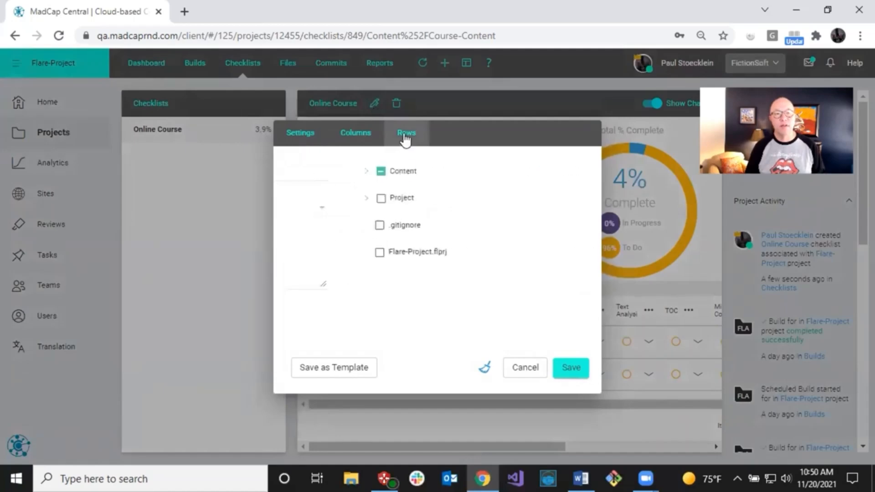
{"action": "left_click", "coordinate": [301, 173]}
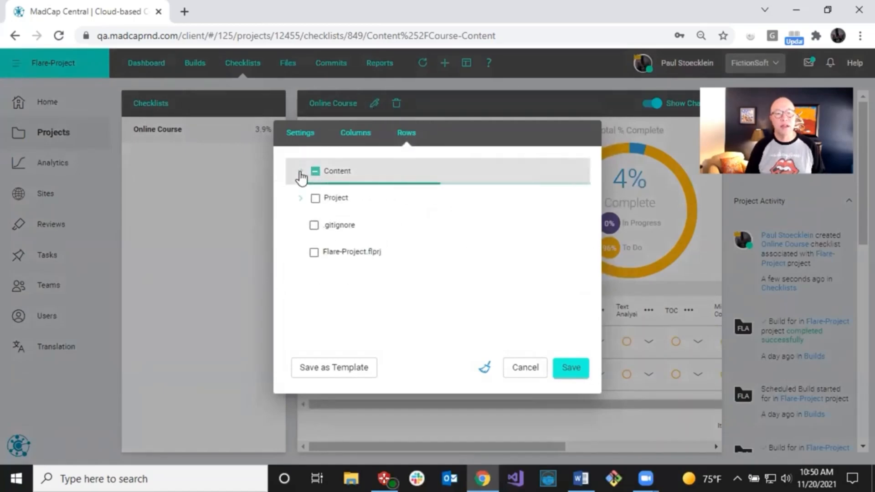
{"action": "scroll", "coordinate": [318, 301], "scroll_direction": "down", "scroll_amount": 3}
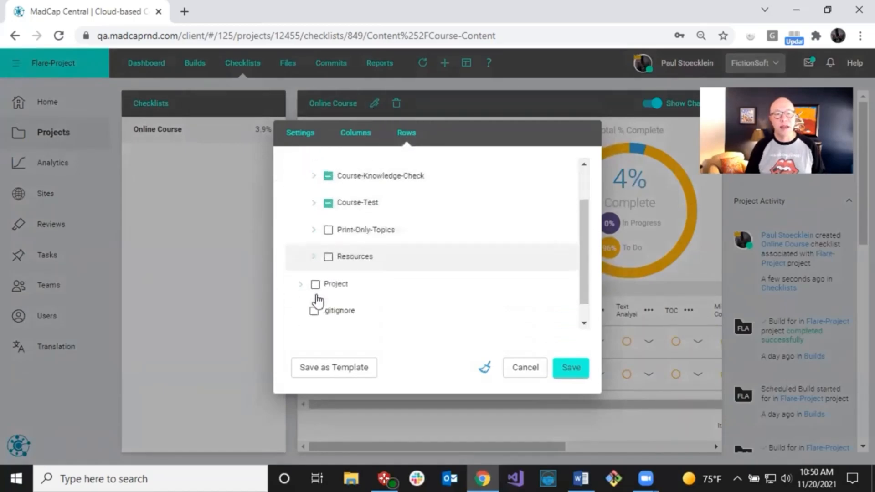
{"action": "left_click", "coordinate": [314, 181]}
{"action": "scroll", "coordinate": [358, 251], "scroll_direction": "down", "scroll_amount": 2}
{"action": "left_click", "coordinate": [340, 274]}
{"action": "left_click", "coordinate": [564, 372]}
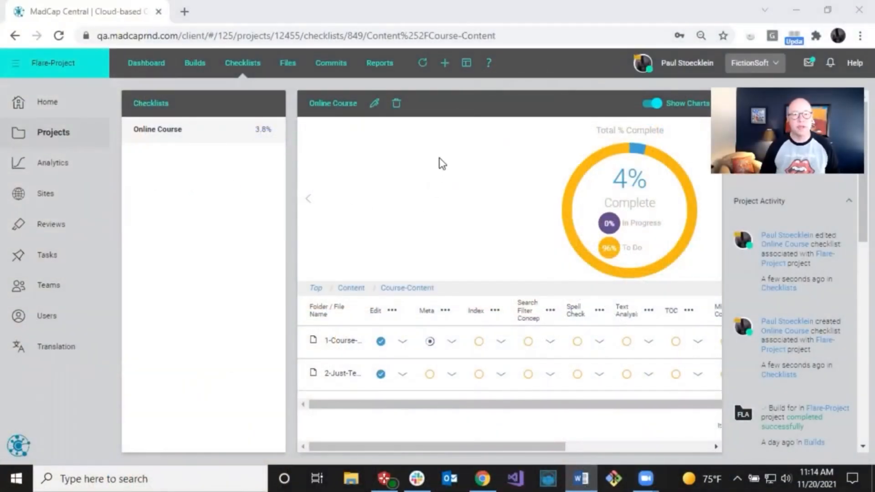
- Start a new Generic List checklist named "Release To Do" with the description "All the stuff that needs to be done for the release."
{"action": "left_click", "coordinate": [445, 63]}
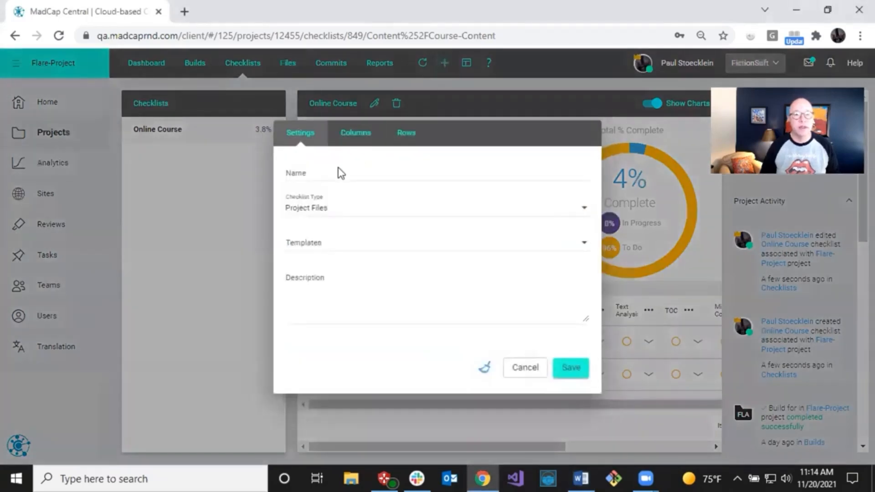
{"action": "left_click", "coordinate": [340, 172]}
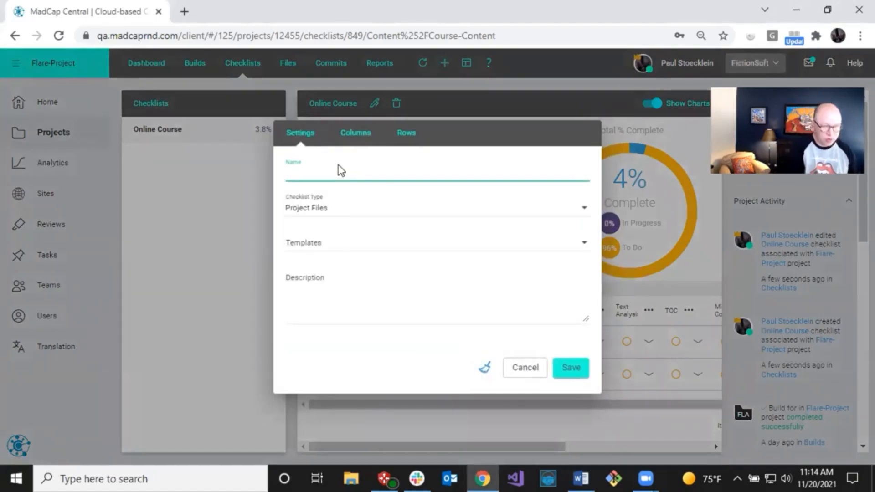
{"action": "type", "text": "Release To Do"}
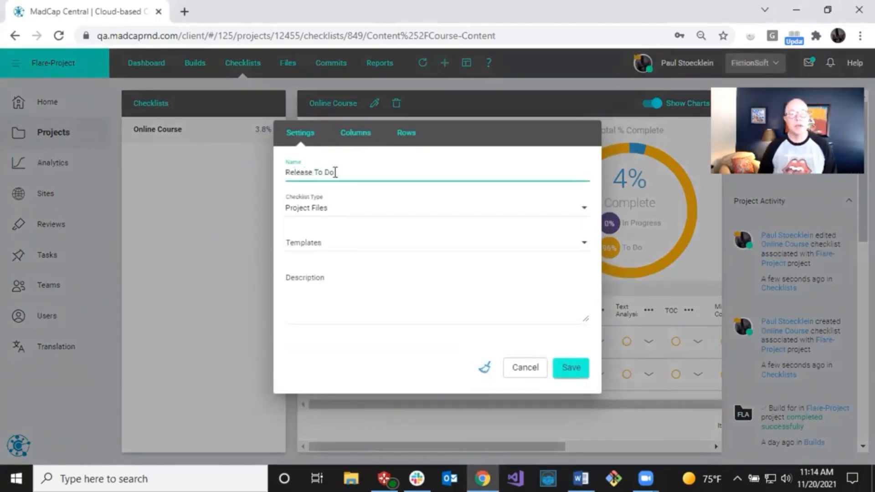
{"action": "left_click", "coordinate": [332, 207]}
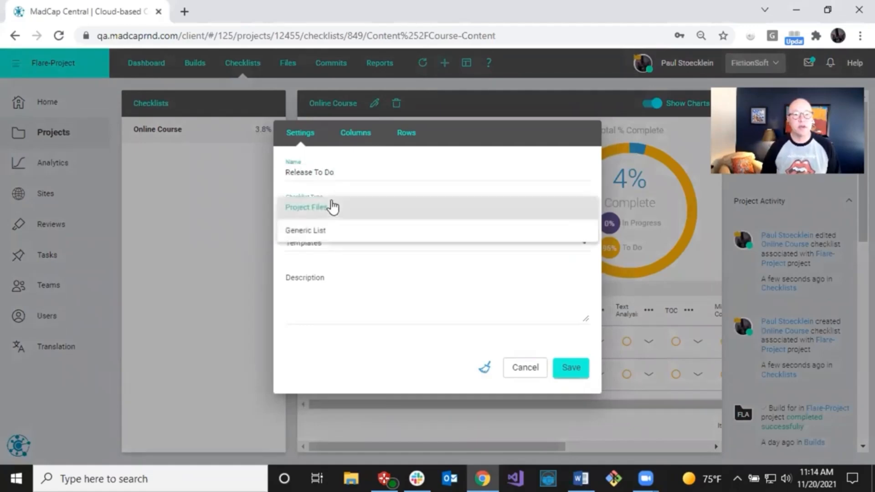
{"action": "left_click", "coordinate": [314, 230]}
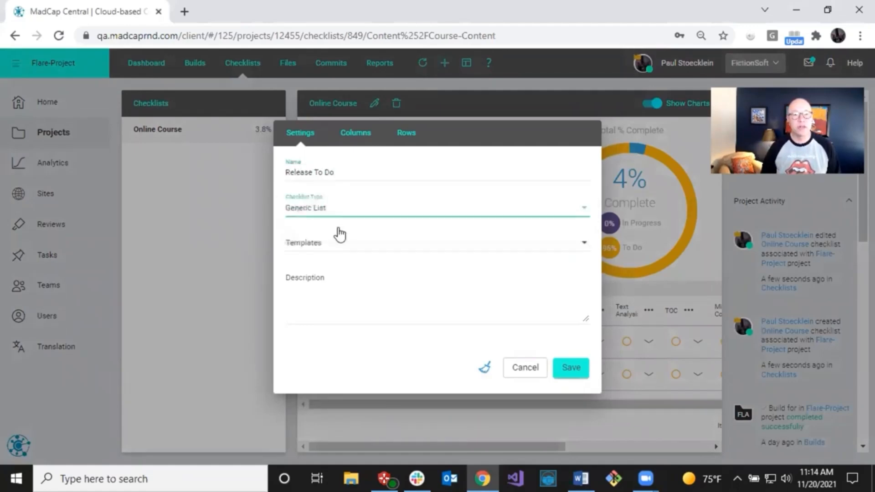
{"action": "left_click", "coordinate": [316, 280]}
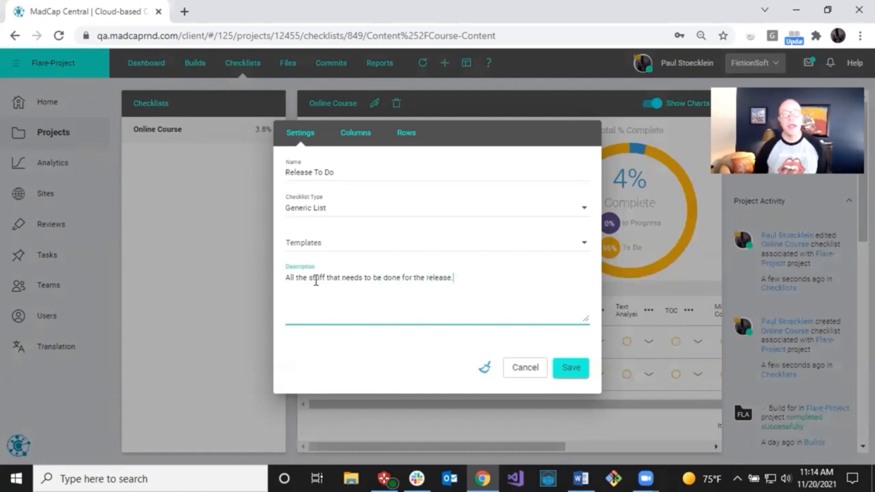
- Add one column to the new checklist, named with the team member's first name
{"action": "left_click", "coordinate": [358, 139]}
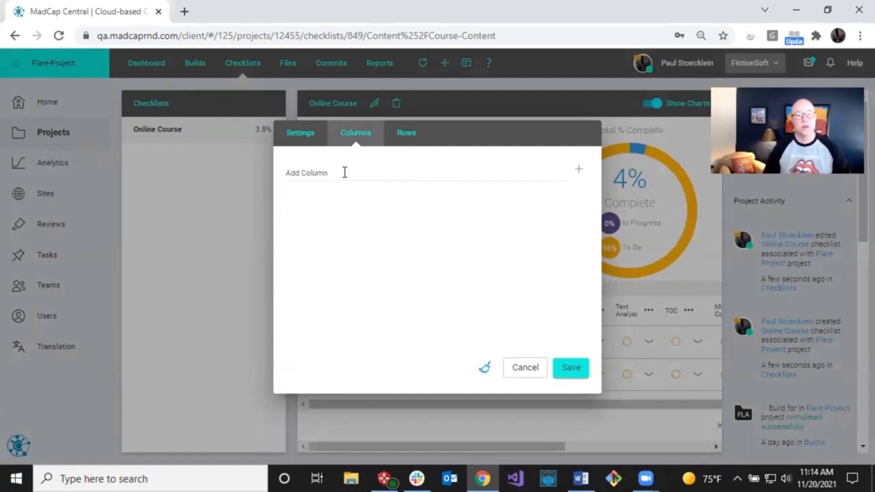
{"action": "left_click", "coordinate": [345, 172]}
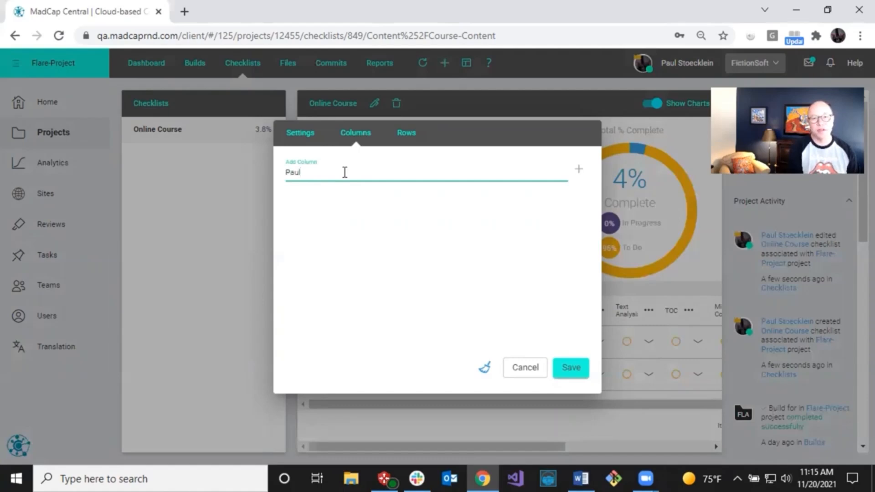
{"action": "key", "text": "Return"}
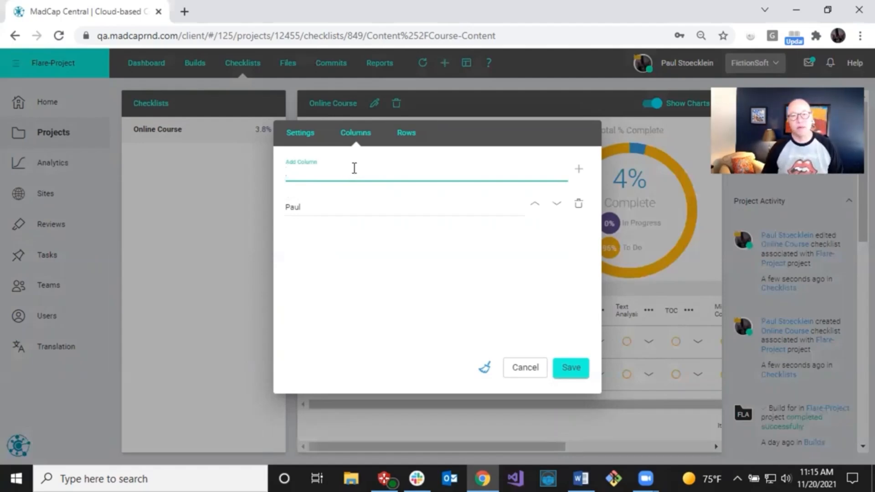
- Add the rows New analytics key, Update URLs, Fix bugs, Update system requirements, Update images, Update video links, Run analysis and Test output, and save the checklist
{"action": "left_click", "coordinate": [406, 136]}
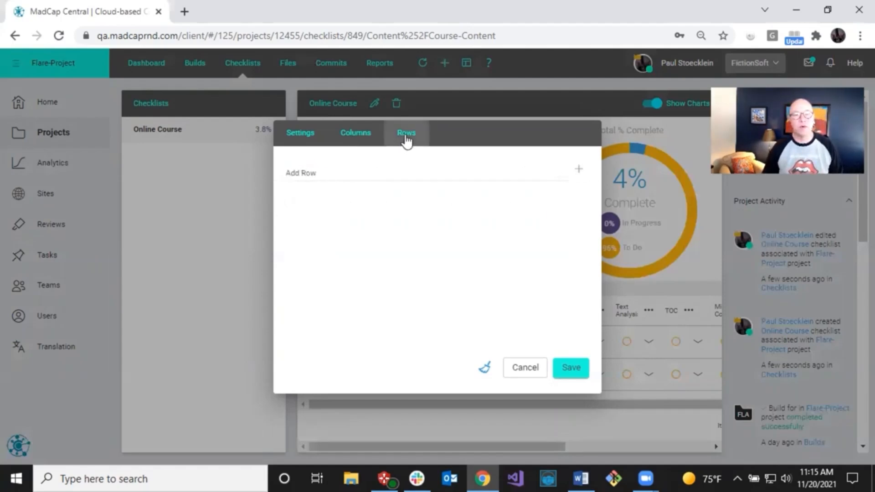
{"action": "left_click", "coordinate": [376, 169]}
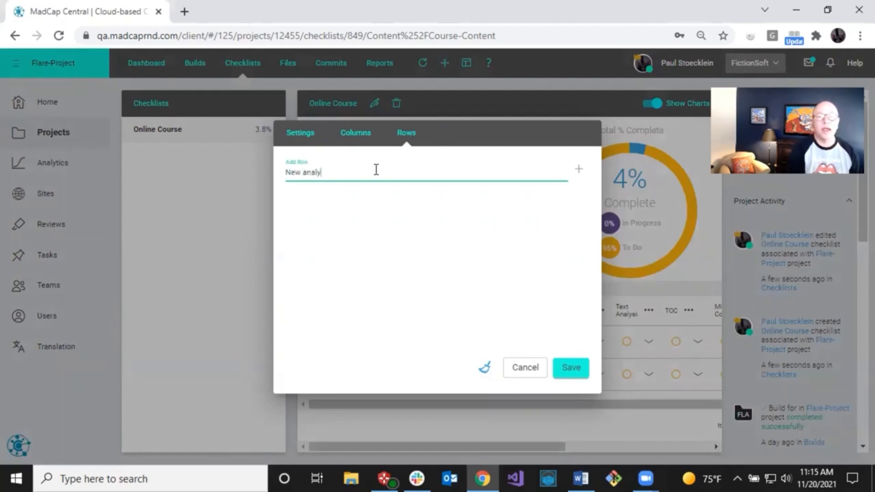
{"action": "key", "text": "Return"}
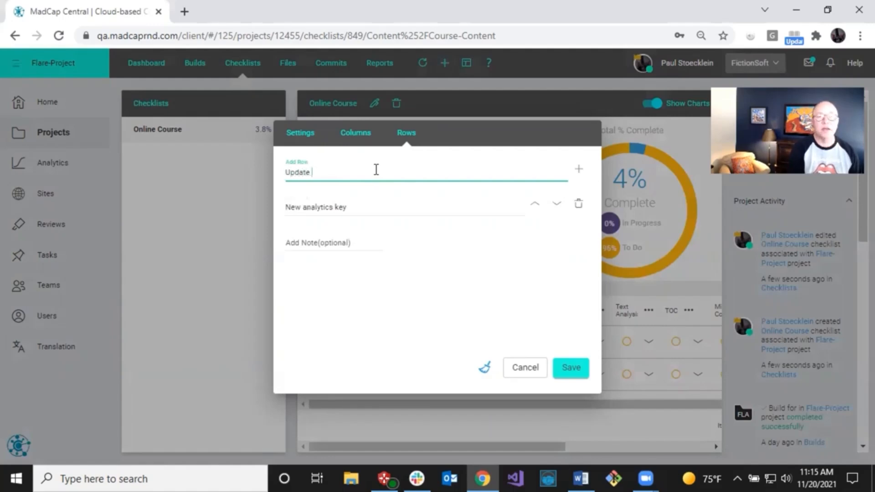
{"action": "type", "text": "Update URLs"}
{"action": "key", "text": "Return"}
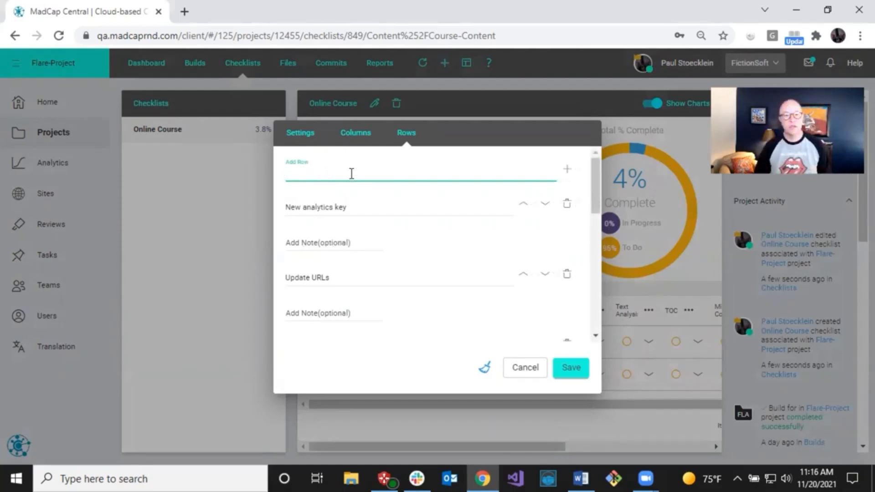
{"action": "left_click_drag", "start_coordinate": [596, 190], "coordinate": [570, 175]}
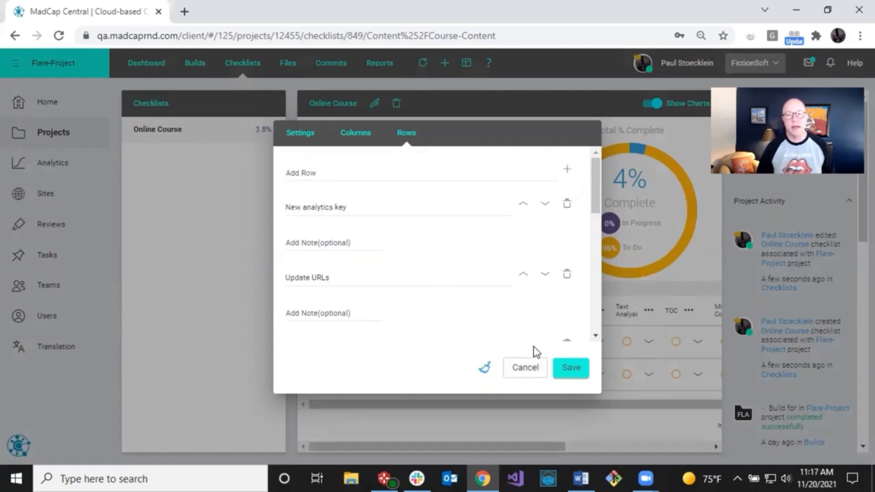
{"action": "left_click", "coordinate": [568, 368]}
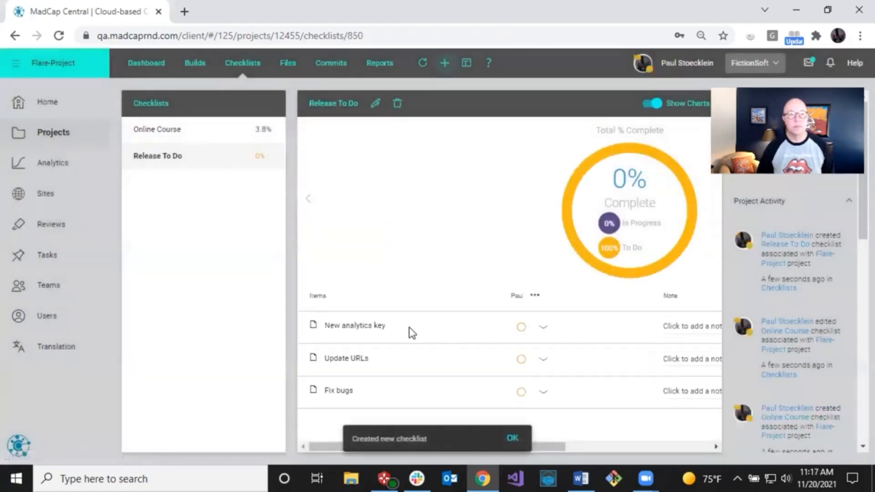
- Set the status of the New analytics key item in the Release To Do checklist to Complete
{"action": "left_click", "coordinate": [173, 135]}
{"action": "left_click", "coordinate": [173, 154]}
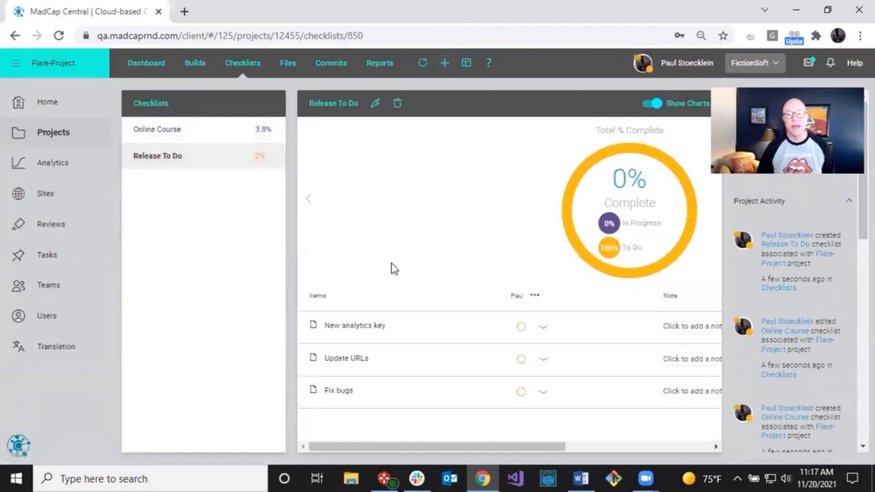
{"action": "left_click", "coordinate": [521, 327]}
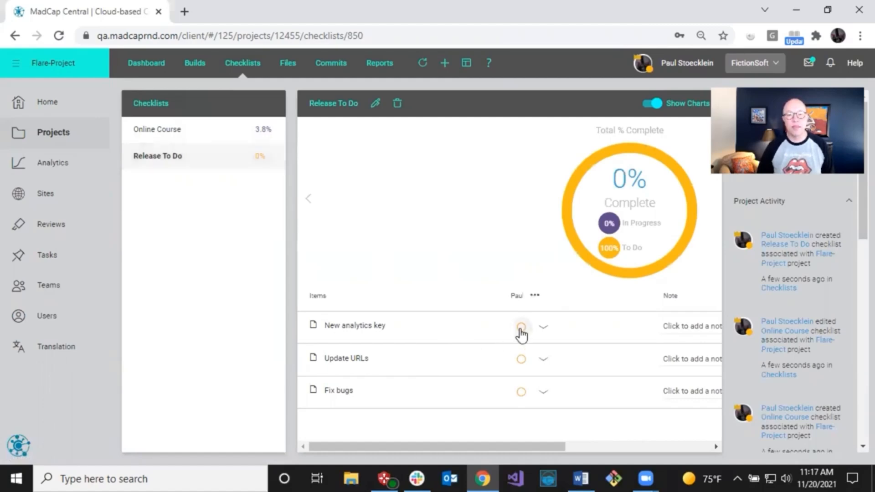
{"action": "left_click", "coordinate": [521, 327]}
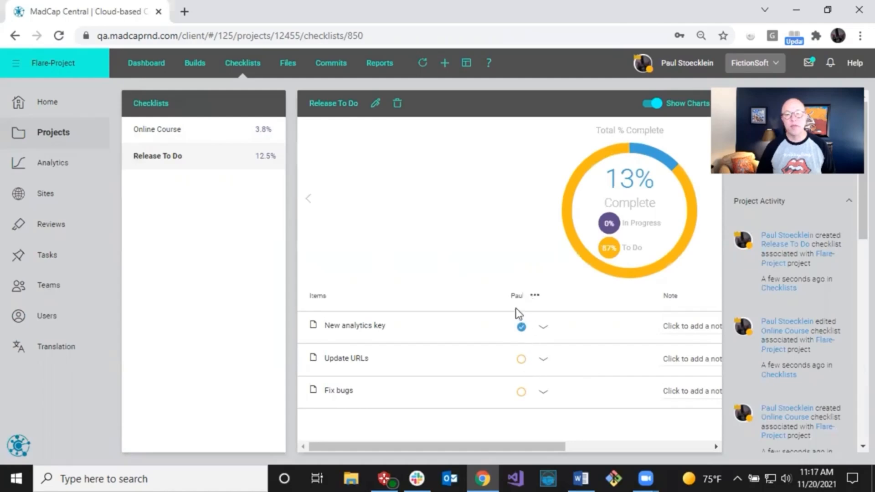
- Hide the charts, set the Update URLs and Fix bugs items to Complete, and show the charts again
{"action": "left_click", "coordinate": [652, 105]}
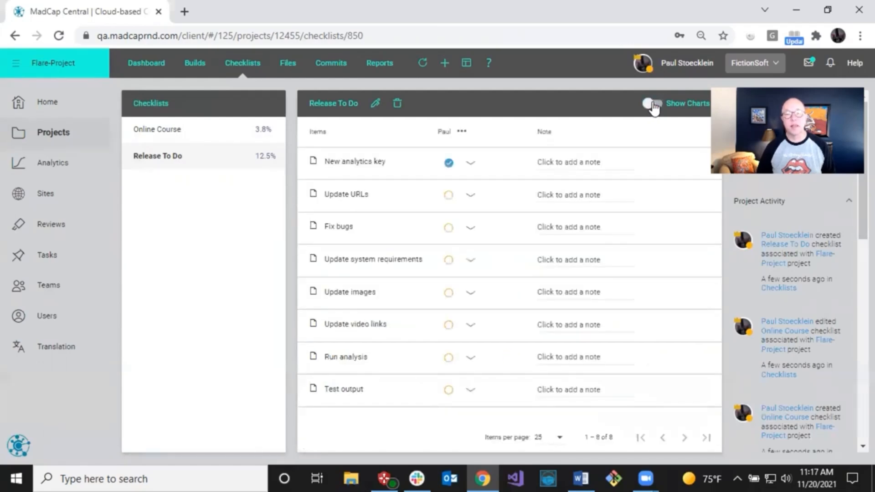
{"action": "left_click", "coordinate": [449, 196]}
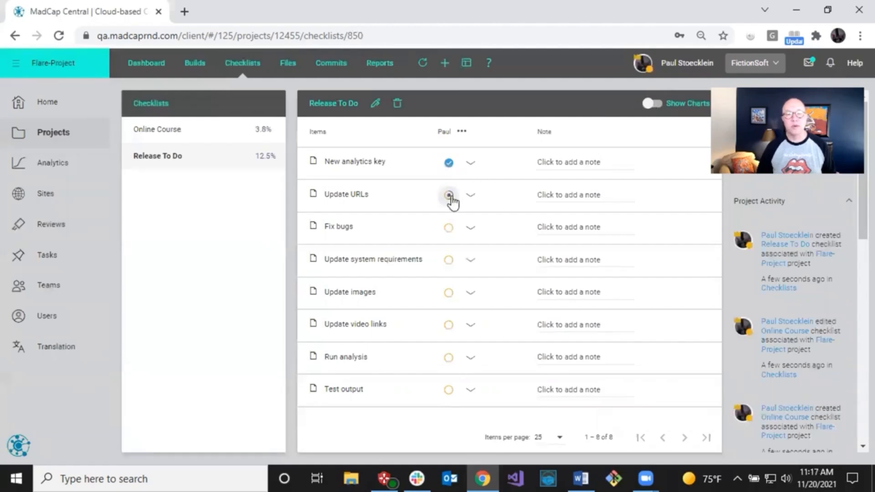
{"action": "left_click", "coordinate": [450, 196]}
{"action": "left_click", "coordinate": [450, 195]}
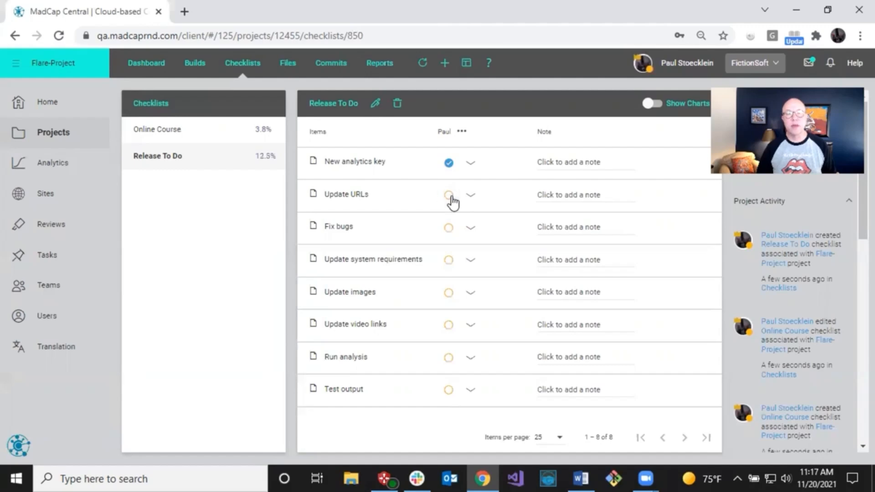
{"action": "left_click", "coordinate": [450, 227]}
{"action": "left_click", "coordinate": [449, 196]}
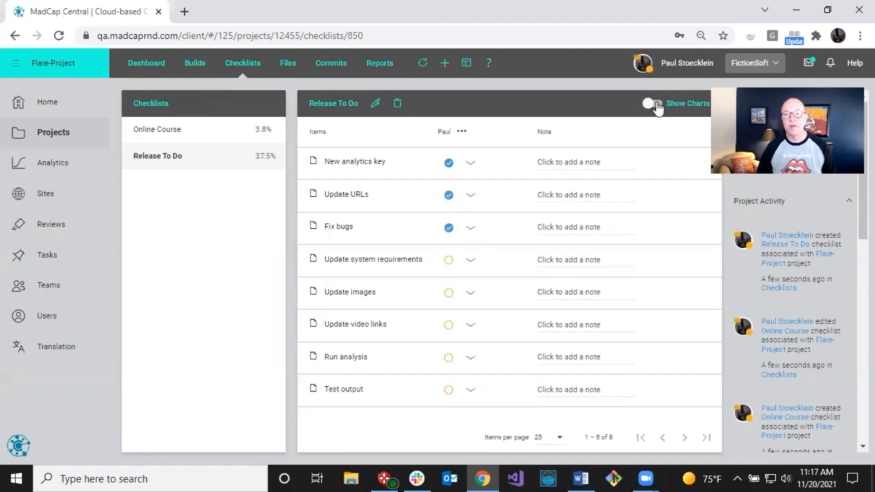
{"action": "left_click", "coordinate": [660, 108]}
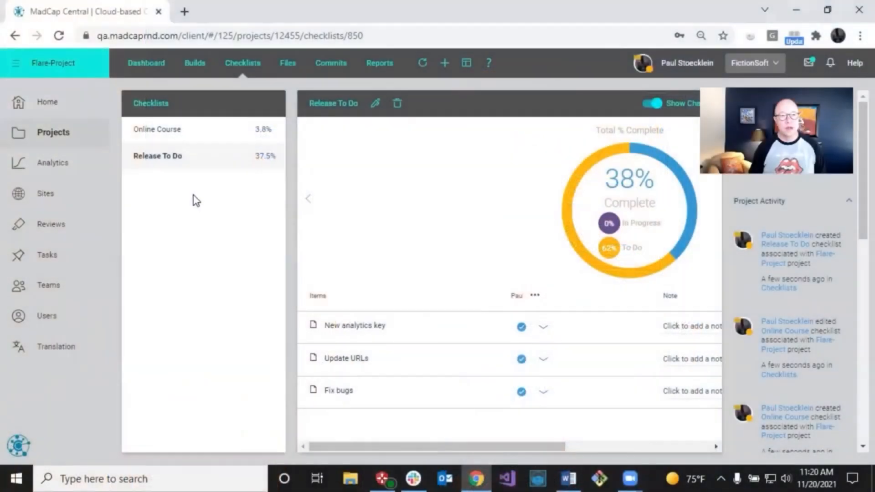
- Save the Online Course checklist as a template
{"action": "left_click", "coordinate": [177, 135]}
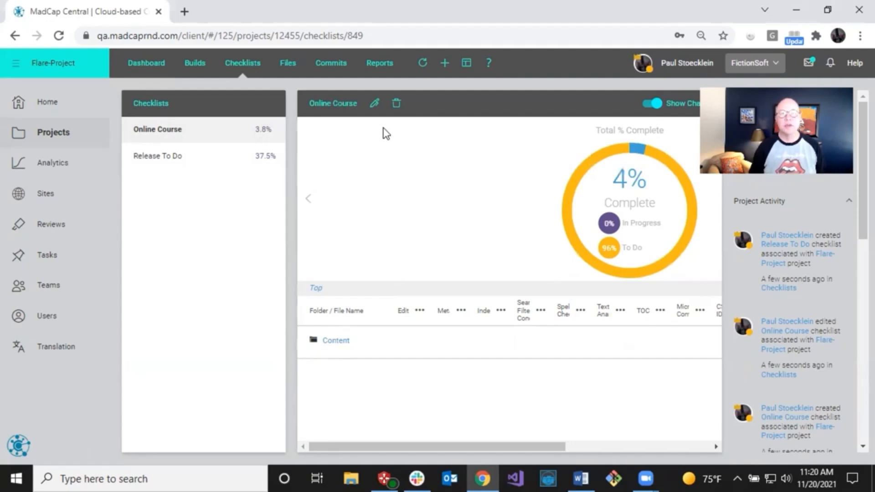
{"action": "left_click", "coordinate": [375, 104]}
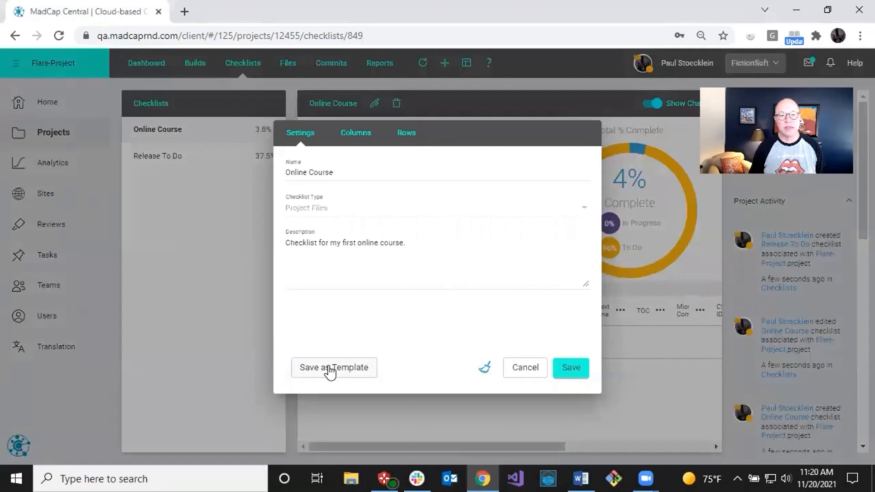
{"action": "left_click", "coordinate": [330, 370]}
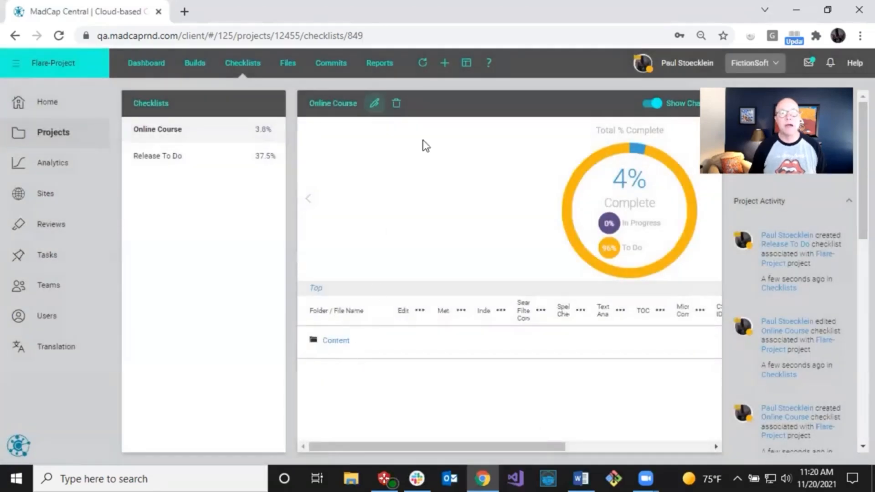
- Open the checklist templates and rename the Online Course template to Topic Checklist
{"action": "left_click", "coordinate": [468, 64]}
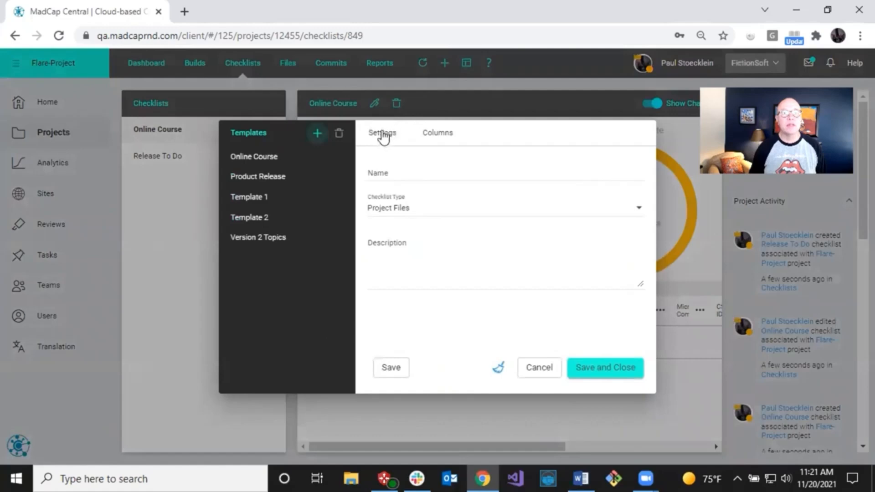
{"action": "left_click", "coordinate": [282, 166]}
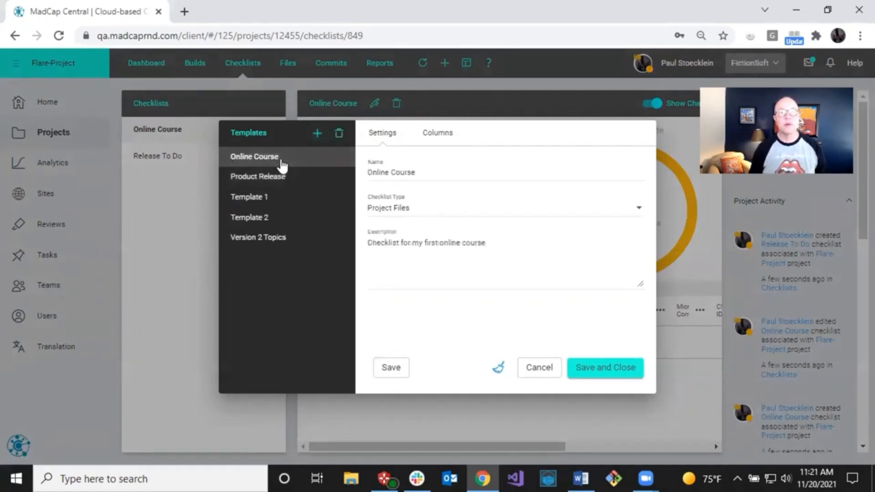
{"action": "left_click_drag", "start_coordinate": [423, 171], "coordinate": [361, 179]}
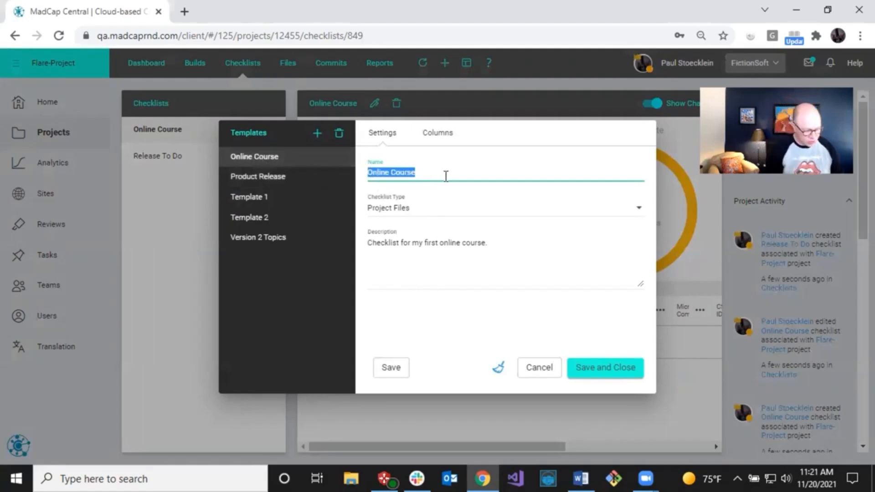
{"action": "type", "text": "Topic"}
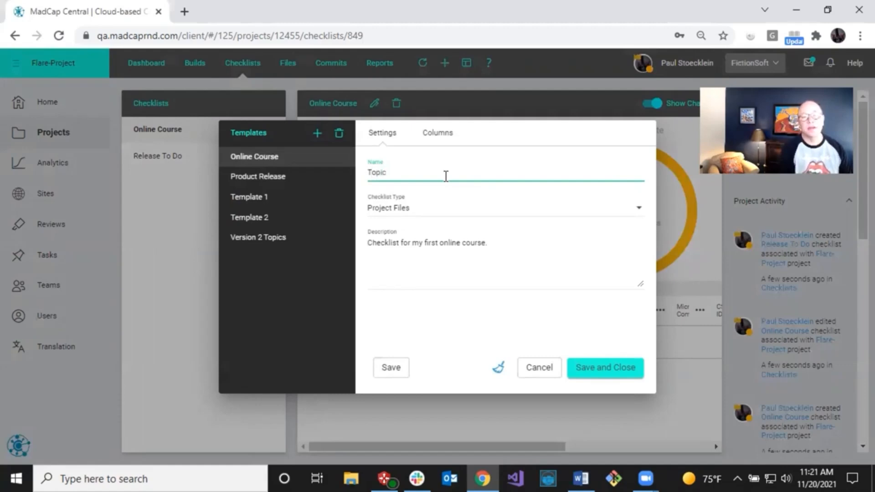
{"action": "type", "text": " Checklist"}
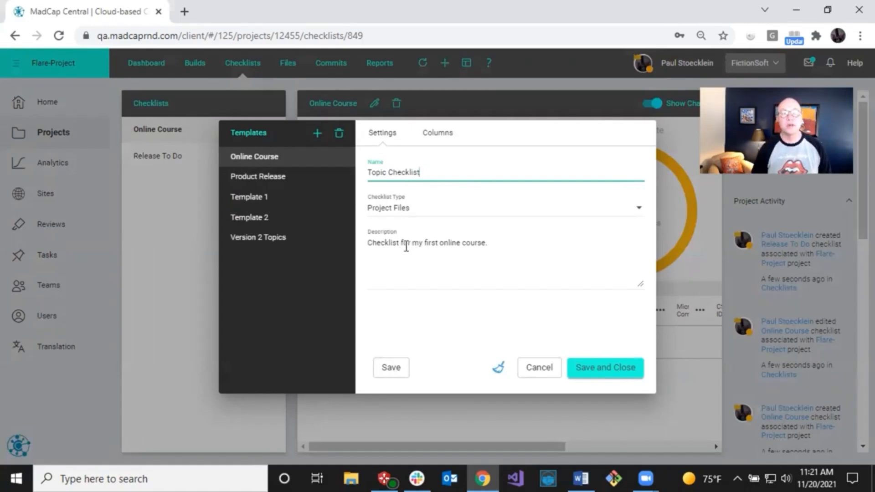
- Change the template's description to "Checklist for topic updates.", check its columns, and save and close the template
{"action": "left_click_drag", "start_coordinate": [413, 243], "coordinate": [496, 247]}
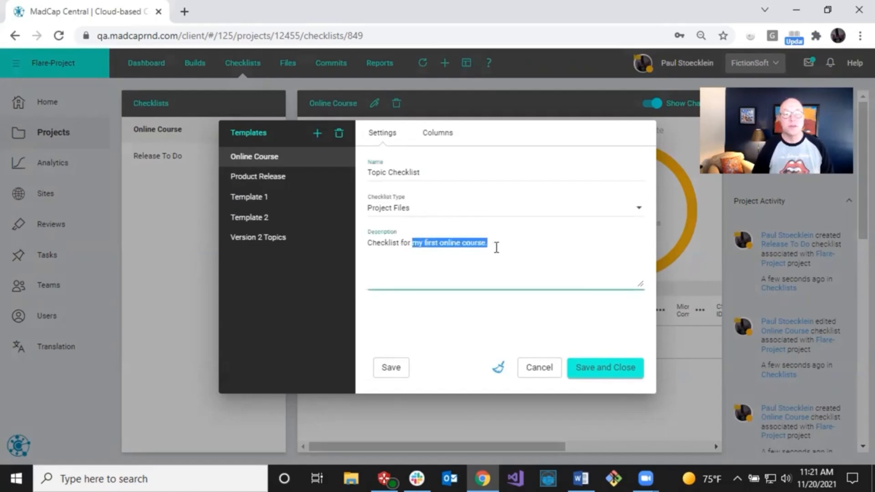
{"action": "type", "text": "topic updates."}
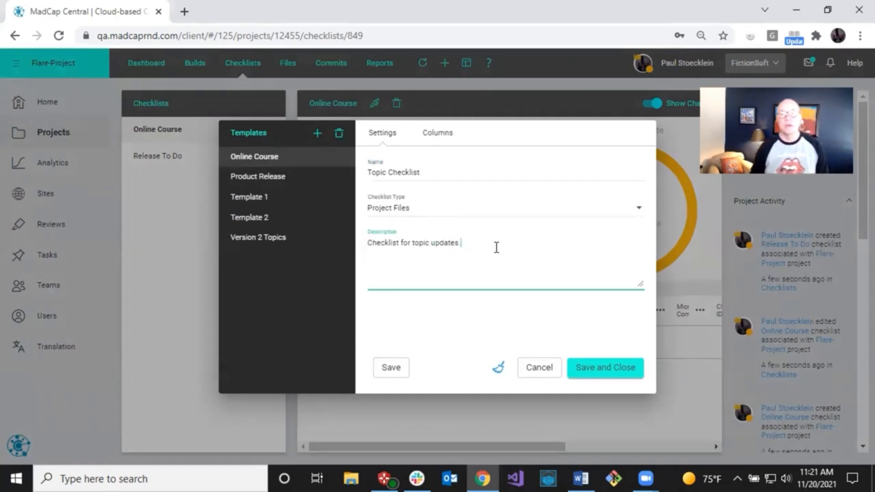
{"action": "left_click", "coordinate": [438, 135]}
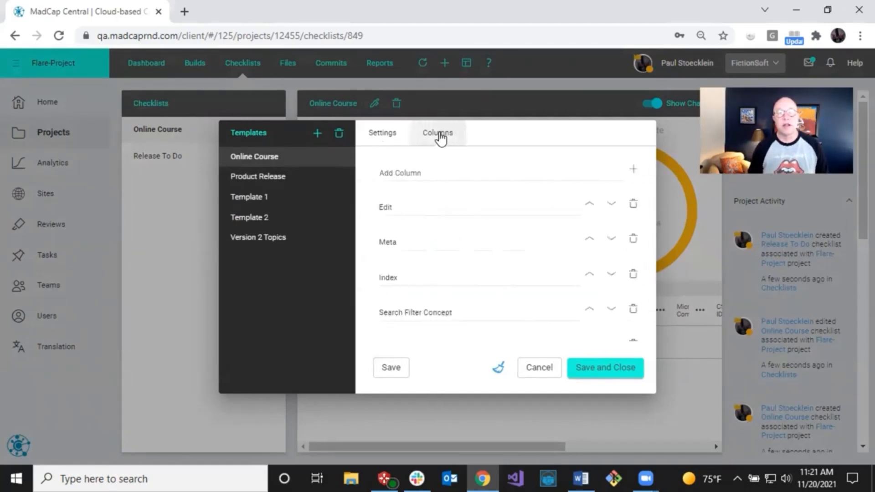
{"action": "left_click", "coordinate": [384, 136]}
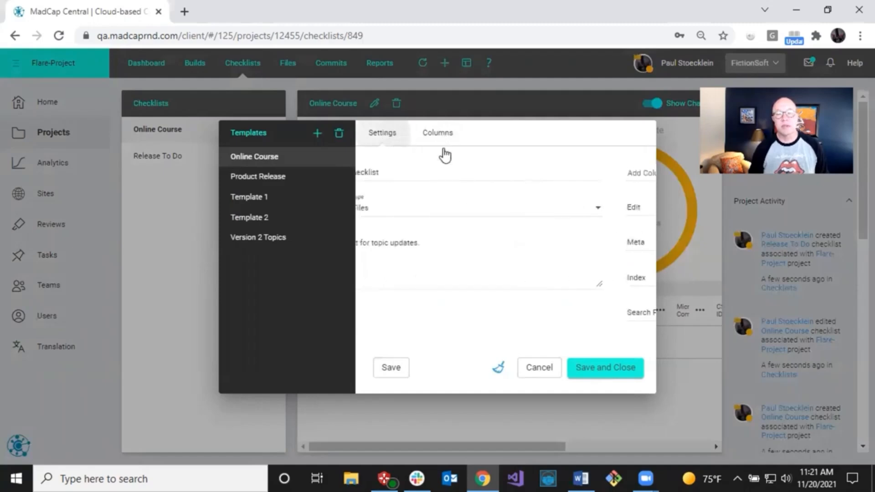
{"action": "left_click", "coordinate": [591, 373]}
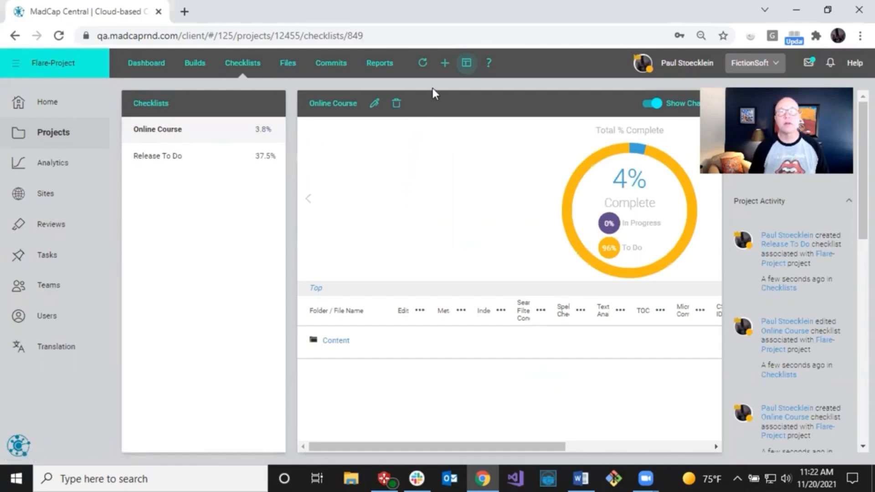
- Start a new checklist named Online Course 2, apply the Topic Checklist template and check its columns
{"action": "left_click", "coordinate": [444, 63]}
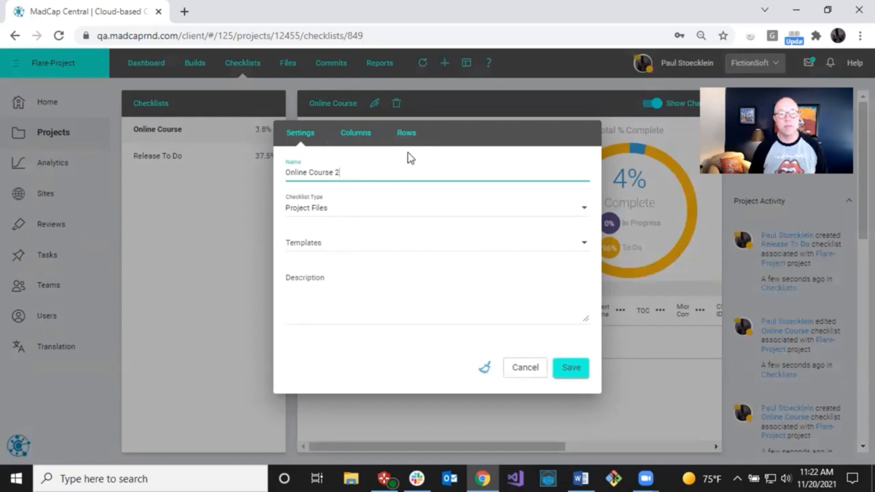
{"action": "left_click", "coordinate": [331, 246]}
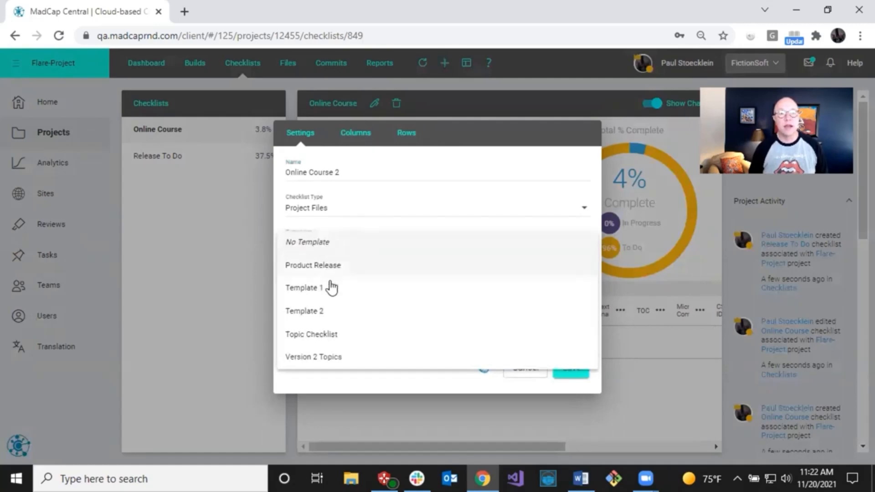
{"action": "left_click", "coordinate": [339, 336]}
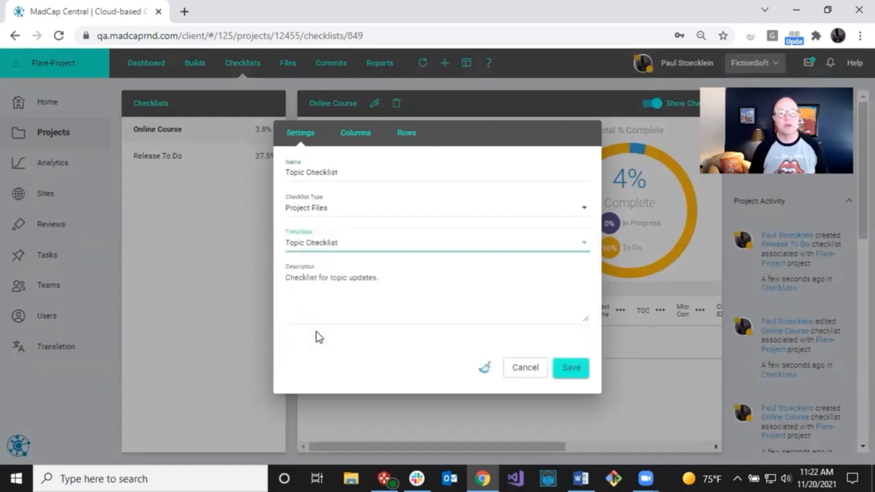
{"action": "left_click", "coordinate": [357, 138]}
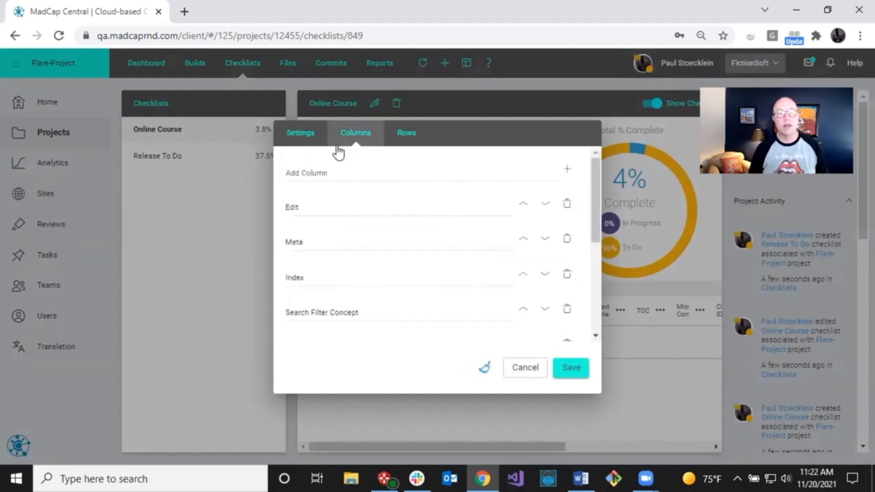
- Exclude Content, Project, .gitignore and Flare-Project.flprj from the new checklist's rows
{"action": "left_click", "coordinate": [406, 136]}
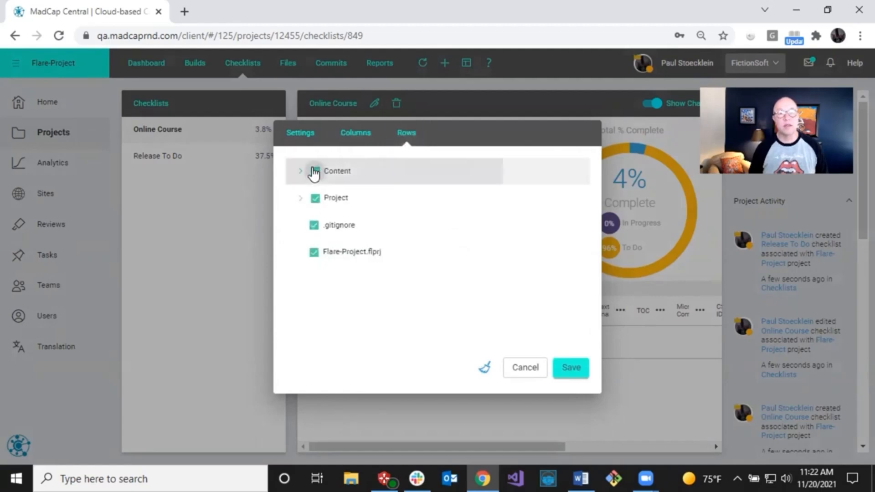
{"action": "left_click", "coordinate": [314, 171]}
{"action": "left_click", "coordinate": [315, 198]}
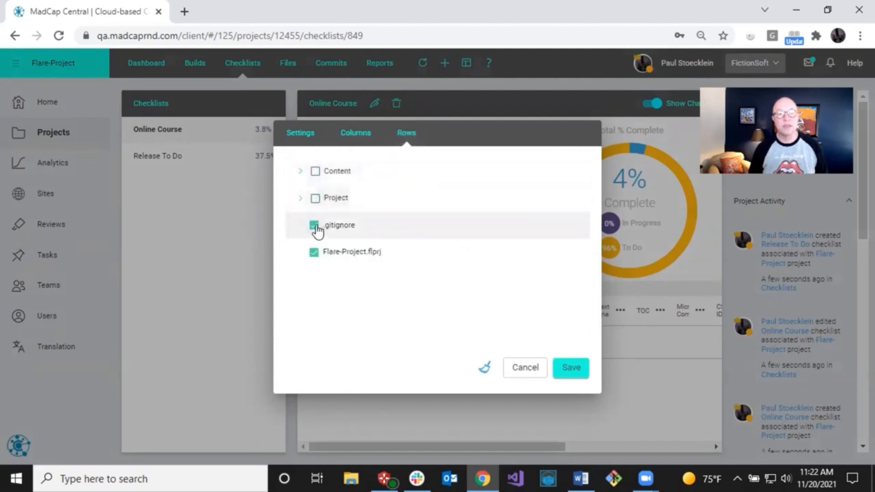
{"action": "left_click", "coordinate": [315, 227]}
{"action": "left_click", "coordinate": [315, 254]}
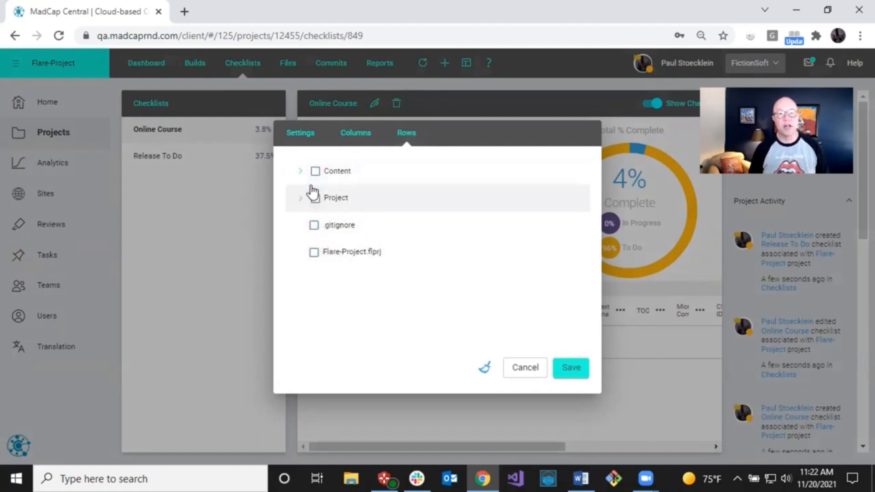
- Include the Course-Content and Course-Knowledge-Check folders under Content as rows, and save the checklist
{"action": "left_click", "coordinate": [301, 171]}
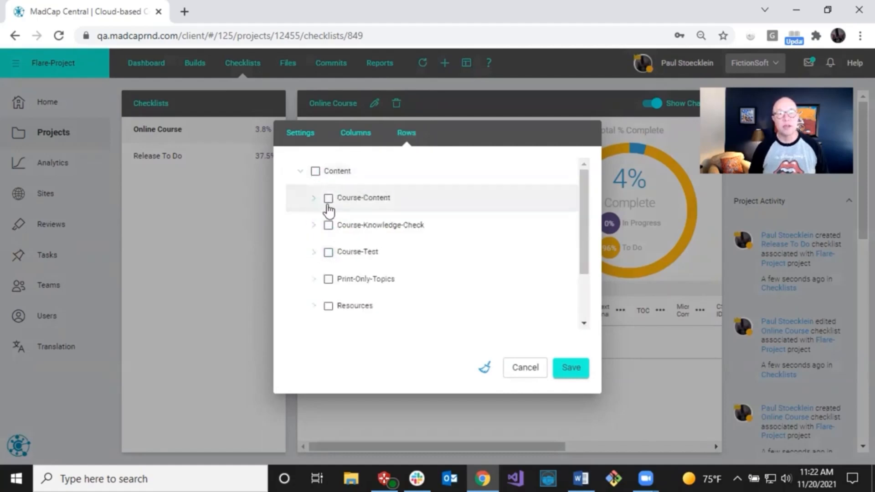
{"action": "left_click", "coordinate": [328, 199]}
{"action": "left_click", "coordinate": [328, 226]}
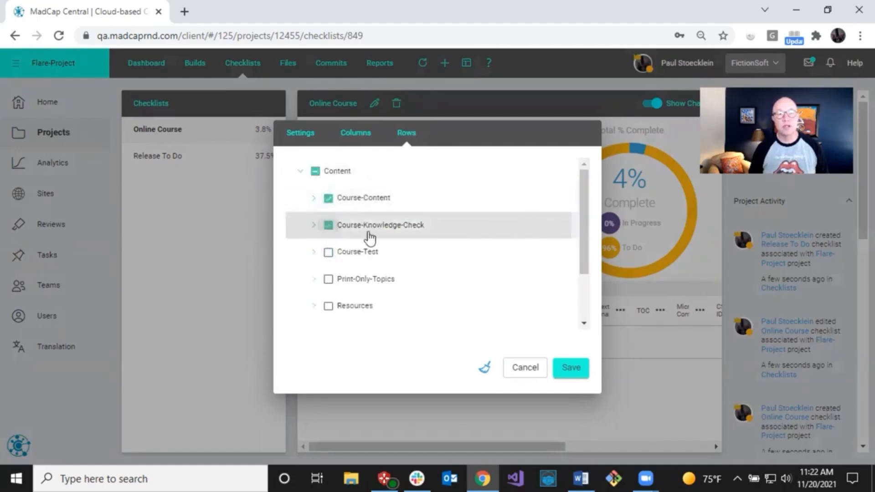
{"action": "left_click", "coordinate": [566, 365]}
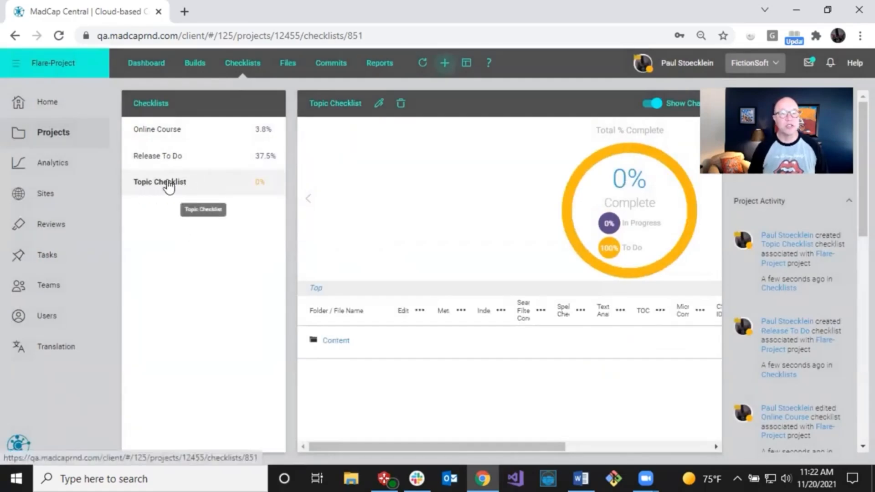
- Rename the Topic Checklist checklist to Online Course 2 and save it
{"action": "left_click", "coordinate": [380, 104]}
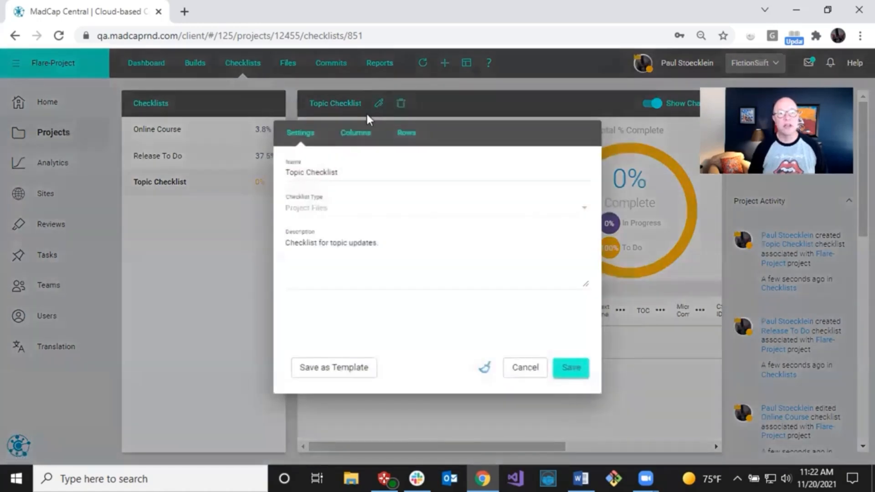
{"action": "left_click", "coordinate": [346, 176]}
{"action": "left_click_drag", "start_coordinate": [344, 174], "coordinate": [266, 173]}
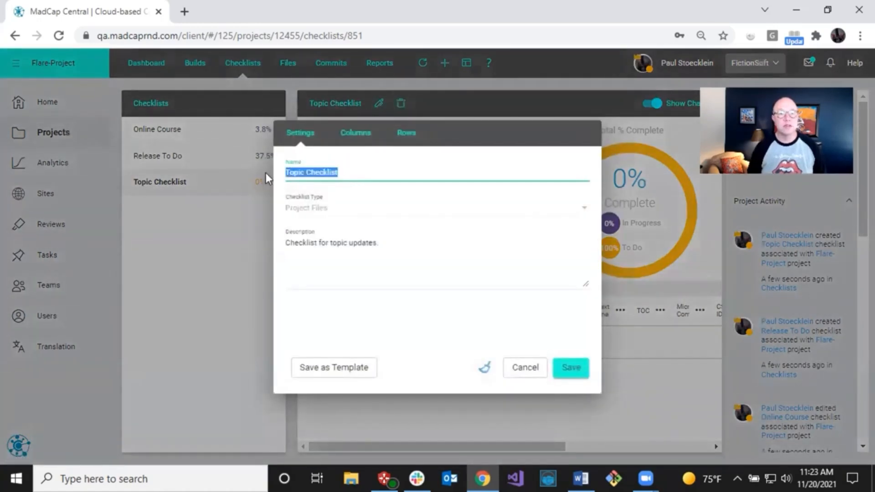
{"action": "type", "text": "Onlie"}
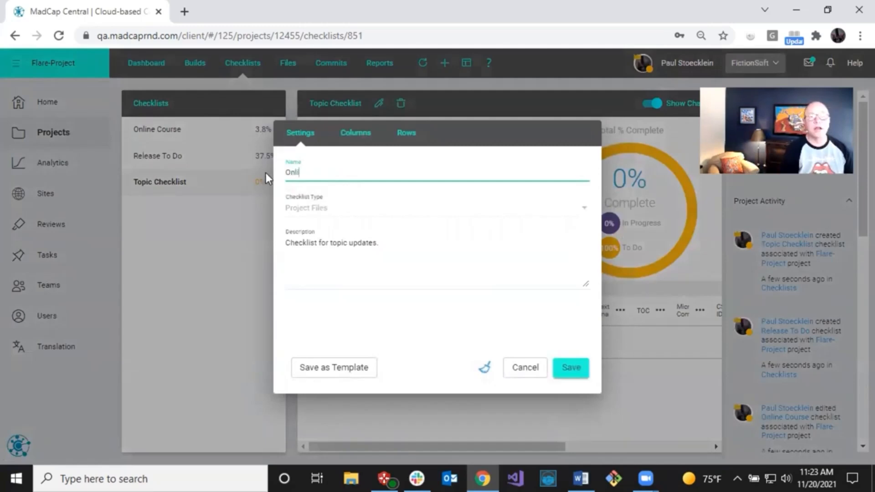
{"action": "key", "text": "BackSpace"}
{"action": "key", "text": "BackSpace"}
{"action": "type", "text": "ine C"}
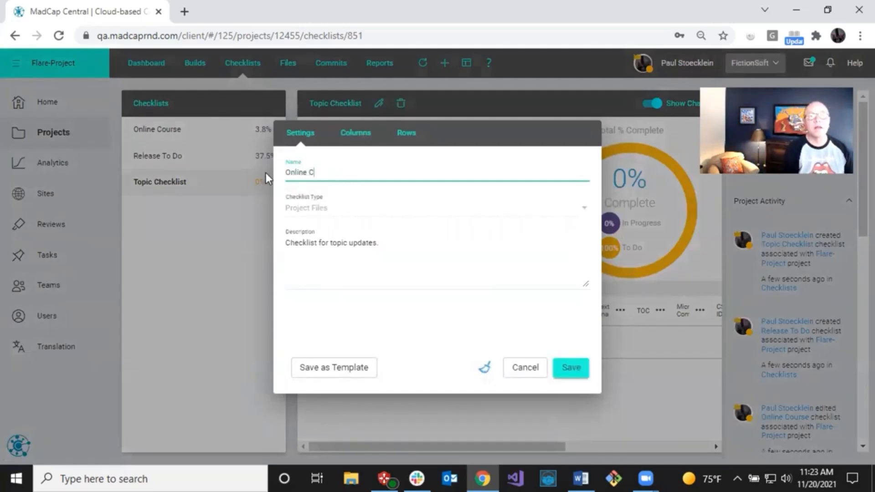
{"action": "type", "text": "ourse 2"}
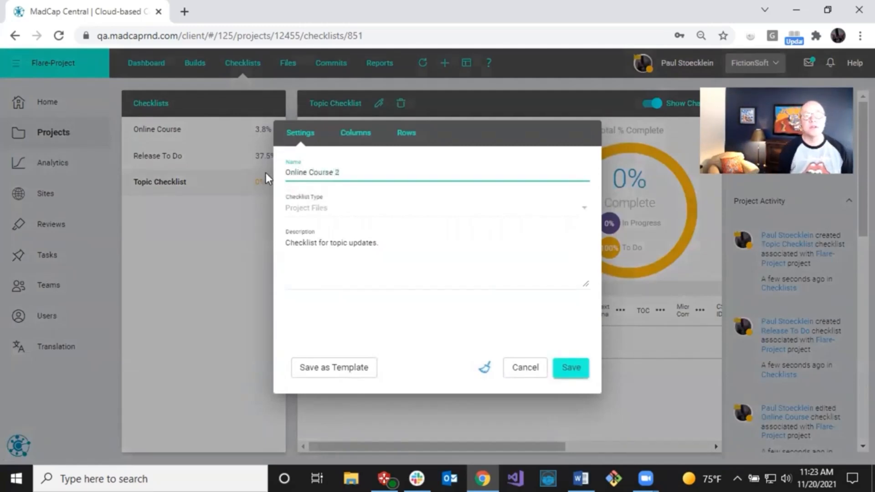
{"action": "left_click", "coordinate": [579, 375]}
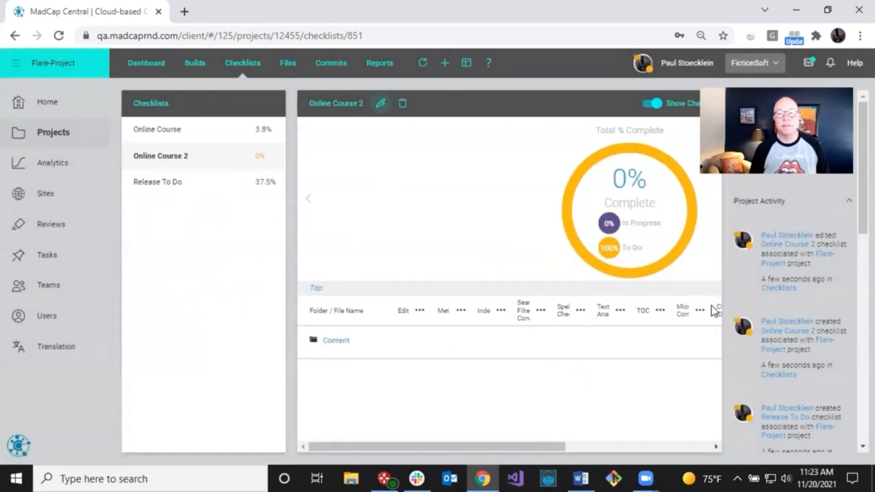
- View the Content folder of the Online Course 2 checklist and switch to the Release To Do checklist
{"action": "left_click", "coordinate": [336, 341]}
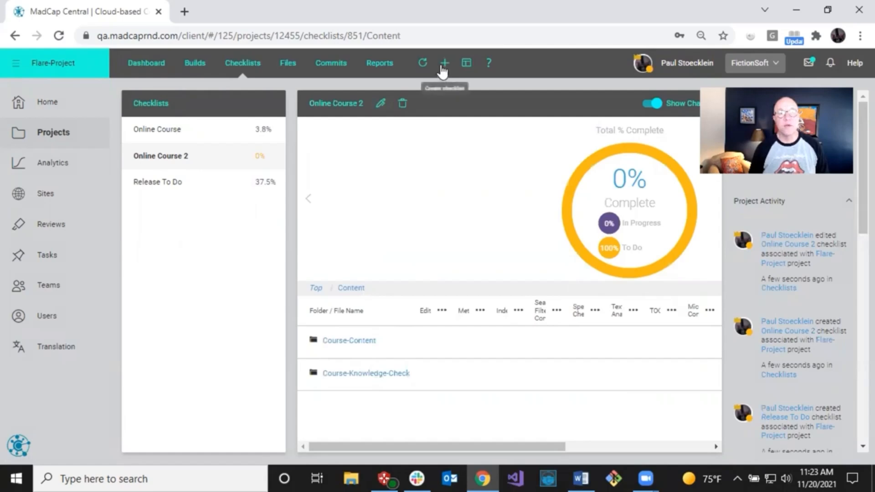
{"action": "left_click", "coordinate": [171, 181]}
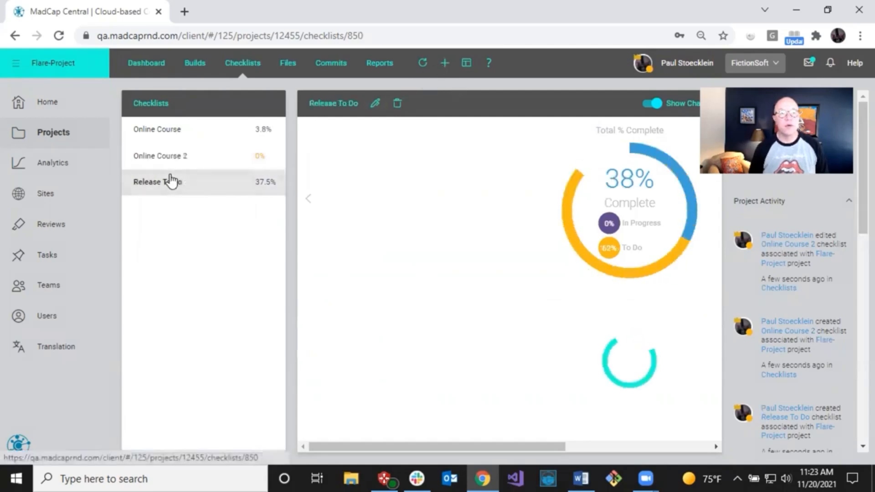